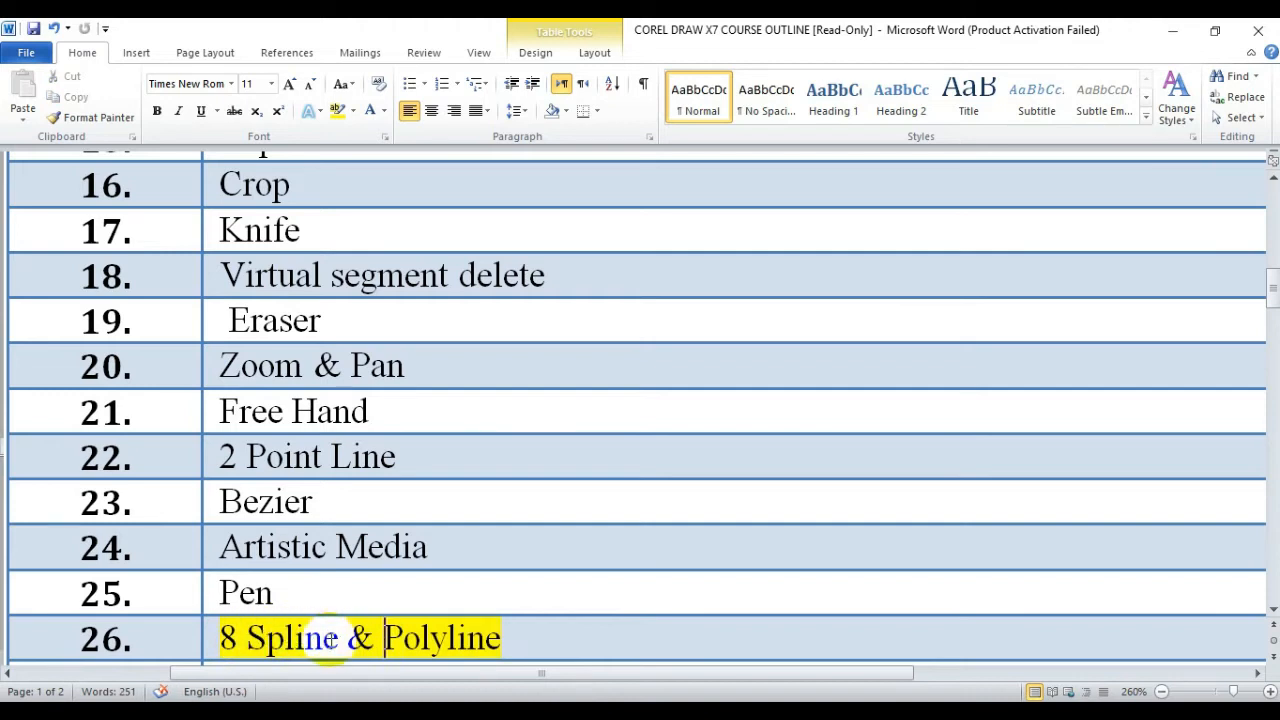
Switch to CorelDRAW and draw a straight horizontal line about 10.3 inches long across the page's left edge with the Pen tool.
{"action": "left_click", "coordinate": [515, 637]}
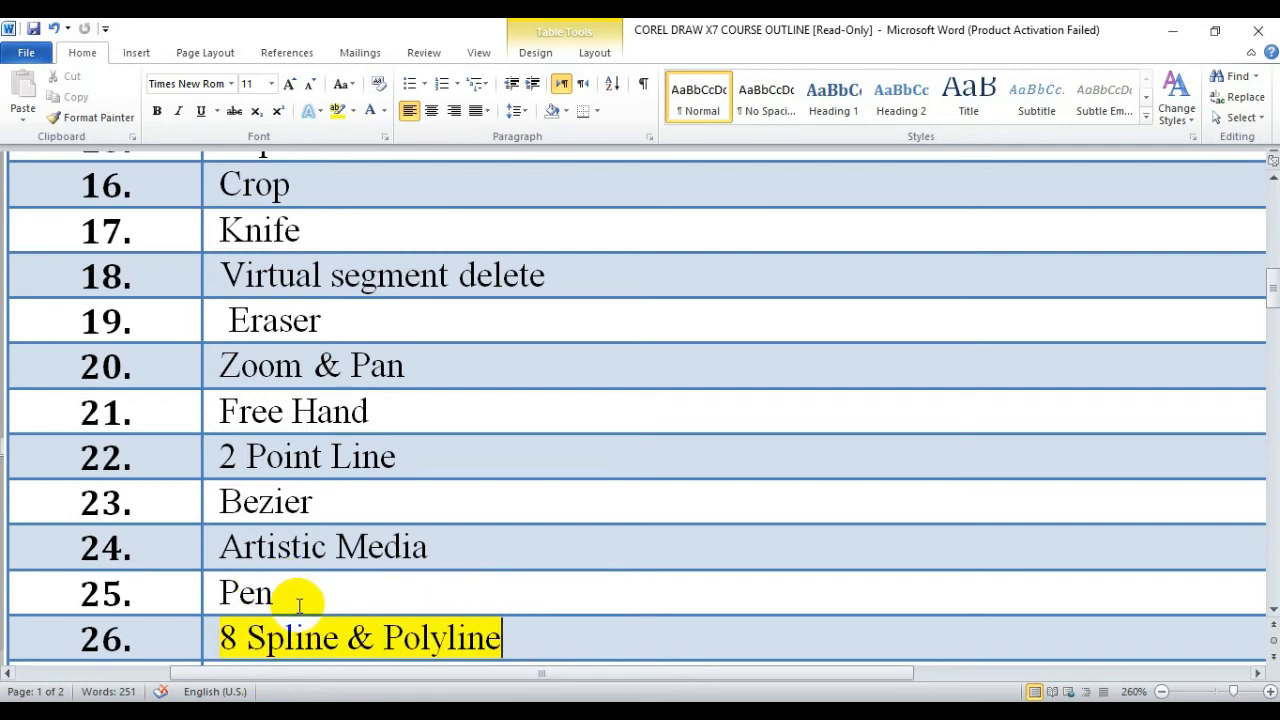
{"action": "left_click", "coordinate": [1174, 30]}
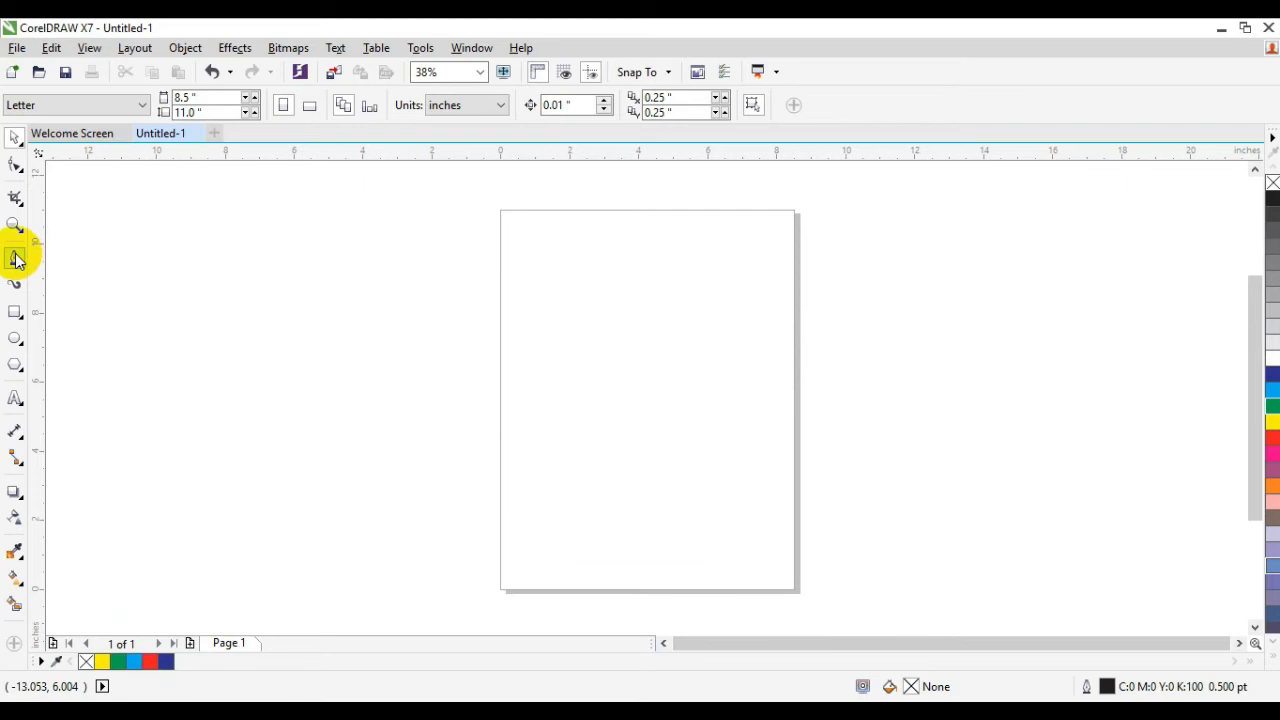
{"action": "left_click", "coordinate": [18, 262]}
{"action": "left_click", "coordinate": [16, 258]}
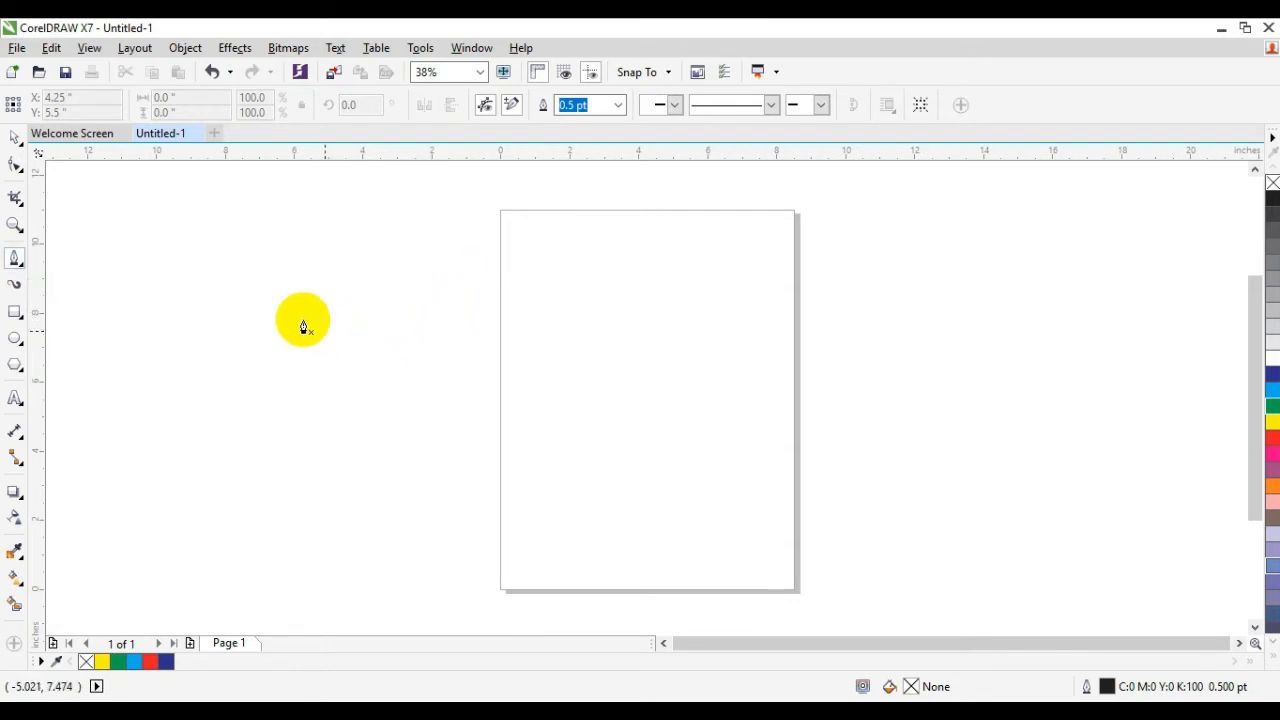
{"action": "left_click", "coordinate": [293, 309]}
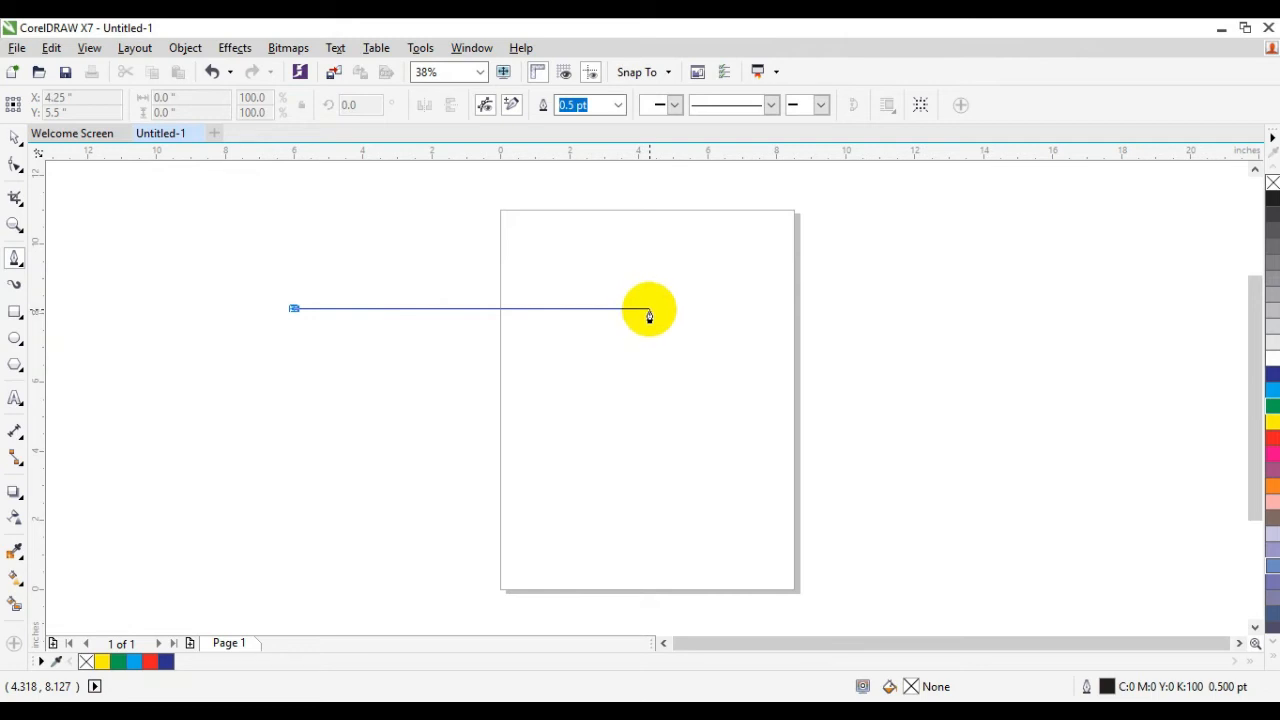
{"action": "left_click", "coordinate": [649, 310]}
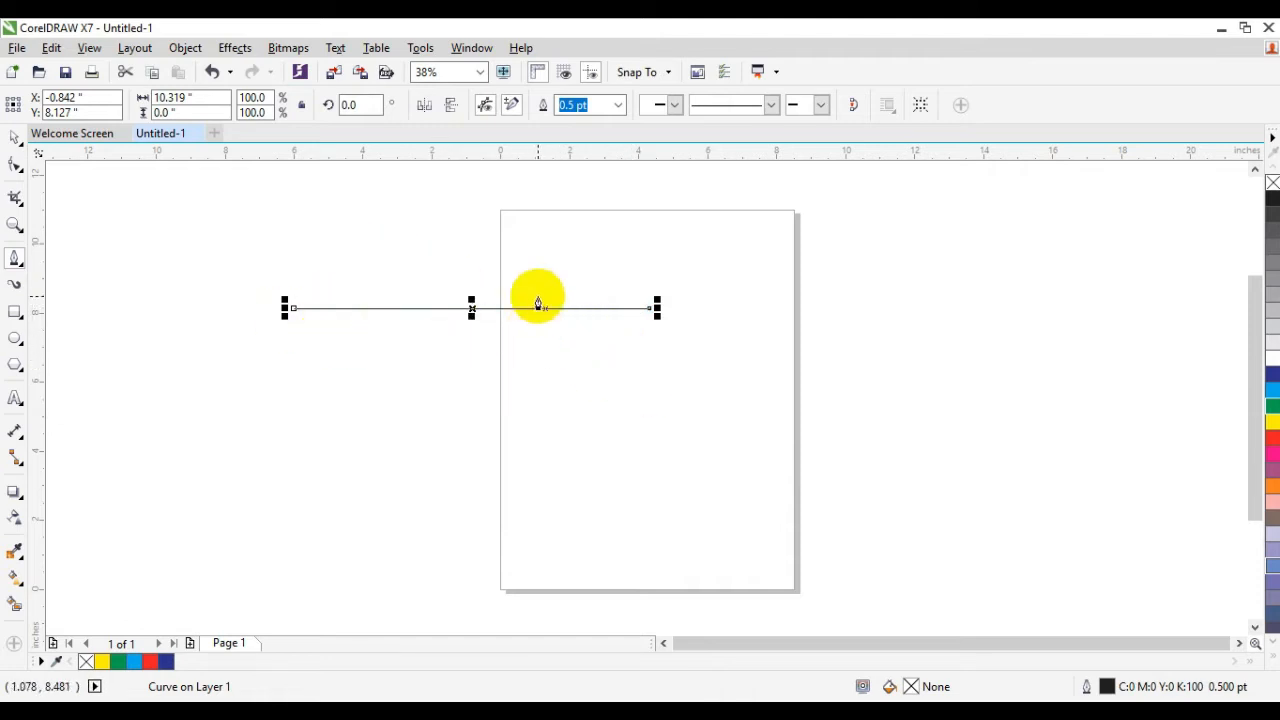
Try outline widths of 4 pt and 12 pt on the line, and set it back to 0.5 pt.
{"action": "left_click", "coordinate": [618, 105]}
{"action": "left_click", "coordinate": [586, 237]}
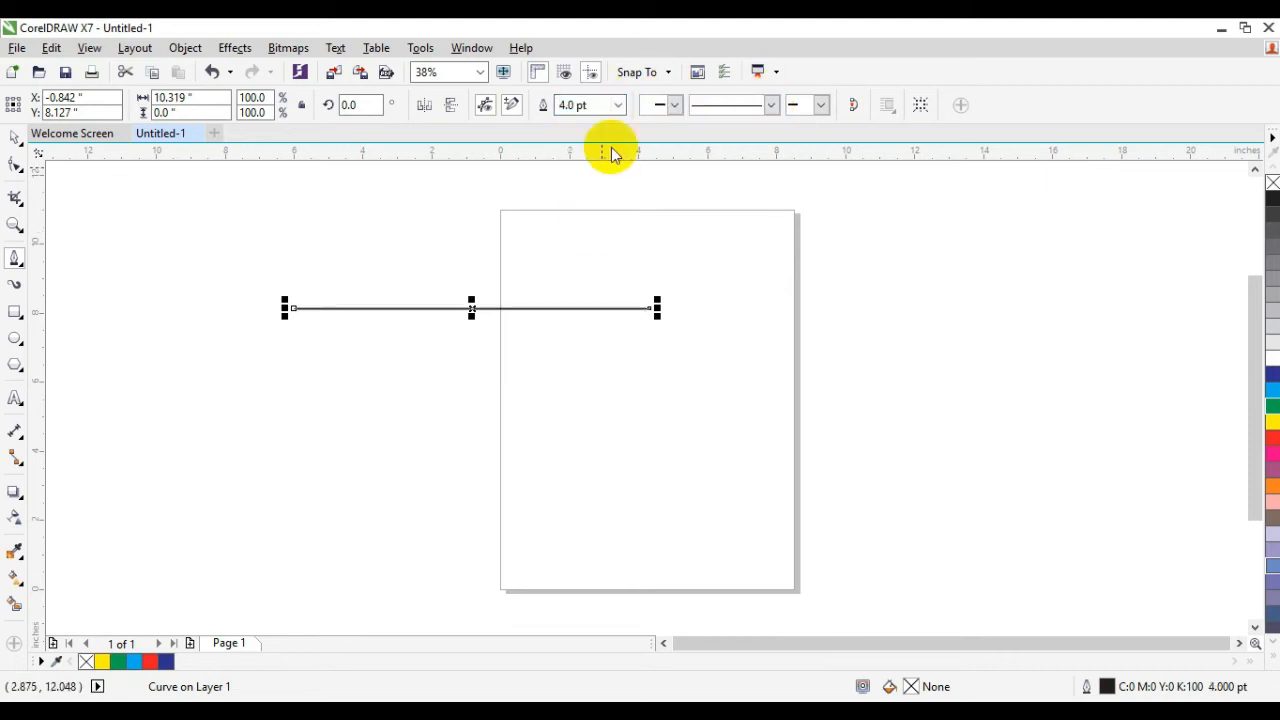
{"action": "left_click", "coordinate": [618, 105]}
{"action": "left_click", "coordinate": [596, 284]}
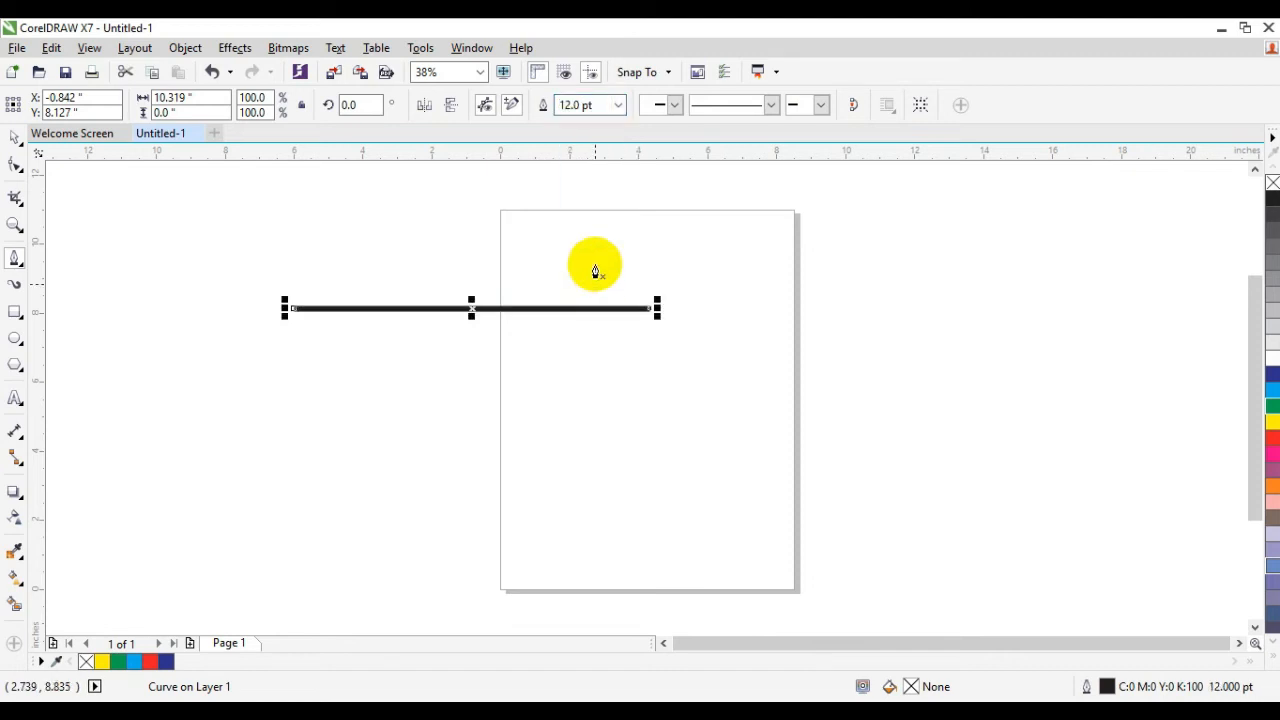
{"action": "left_click", "coordinate": [619, 105]}
{"action": "left_click", "coordinate": [588, 152]}
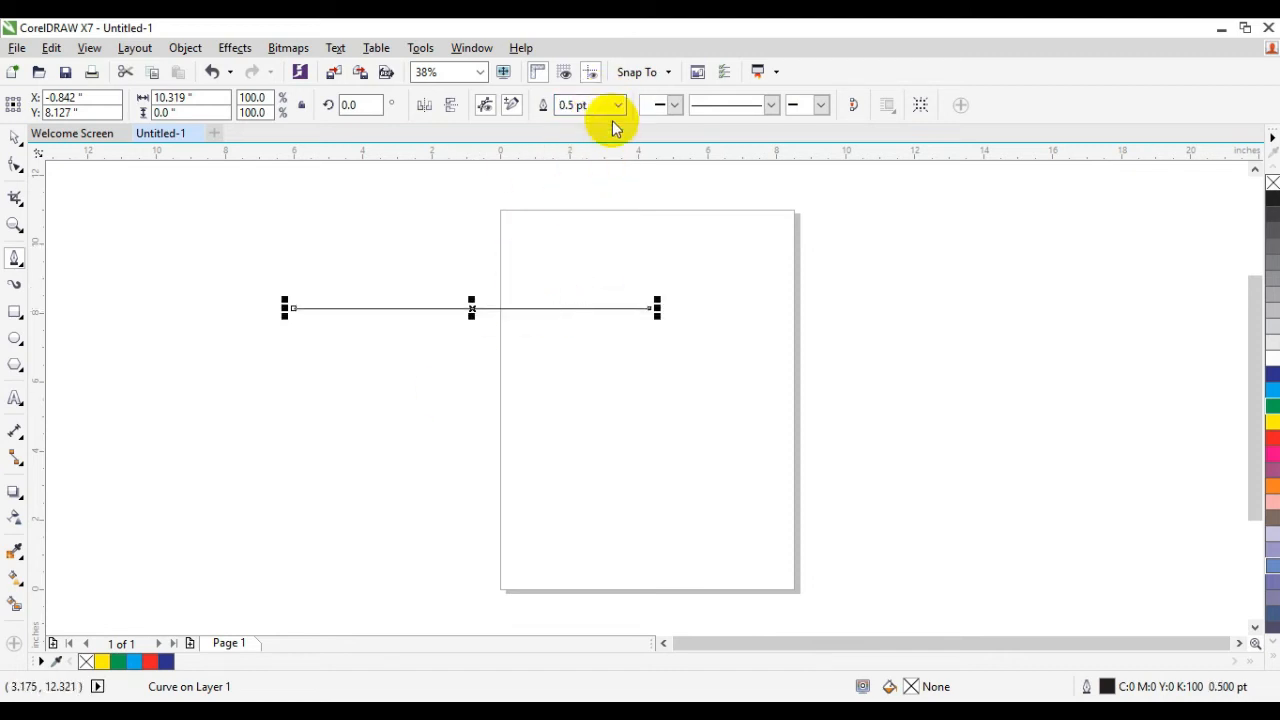
Try two dashed line styles on the line and move it down about 0.3 inches.
{"action": "left_click", "coordinate": [770, 106]}
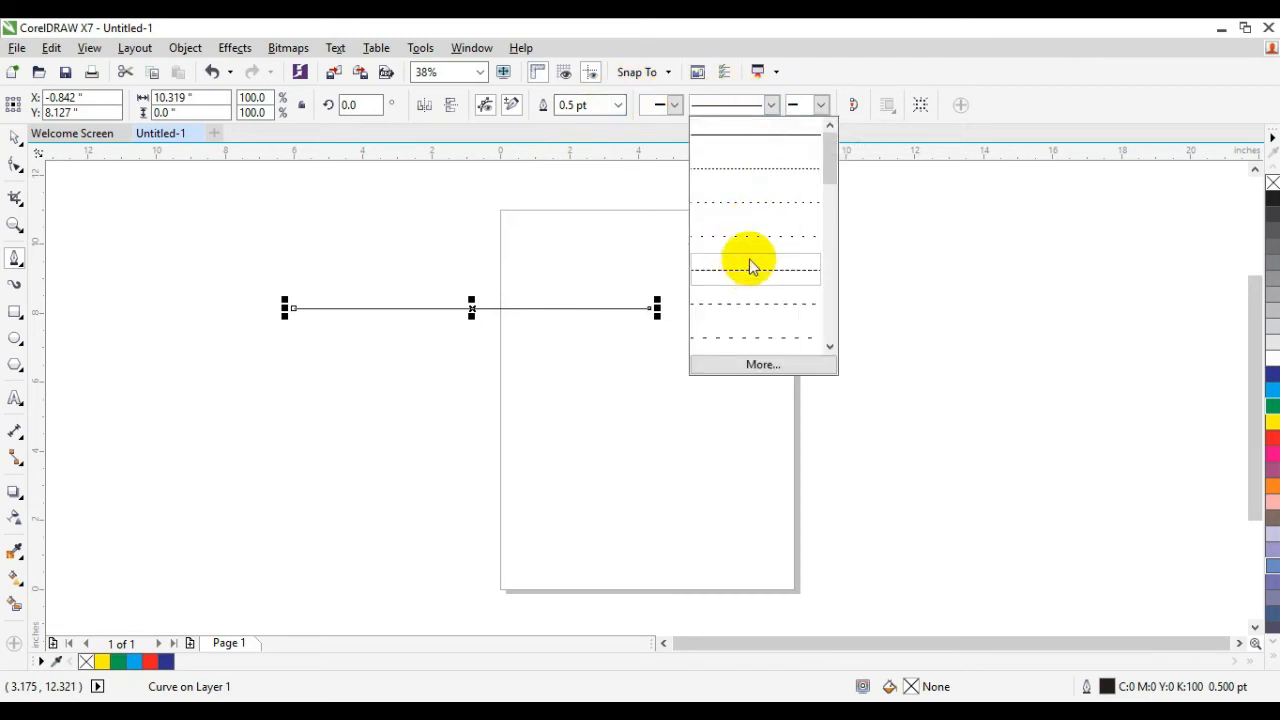
{"action": "left_click", "coordinate": [752, 270]}
{"action": "left_click", "coordinate": [771, 106]}
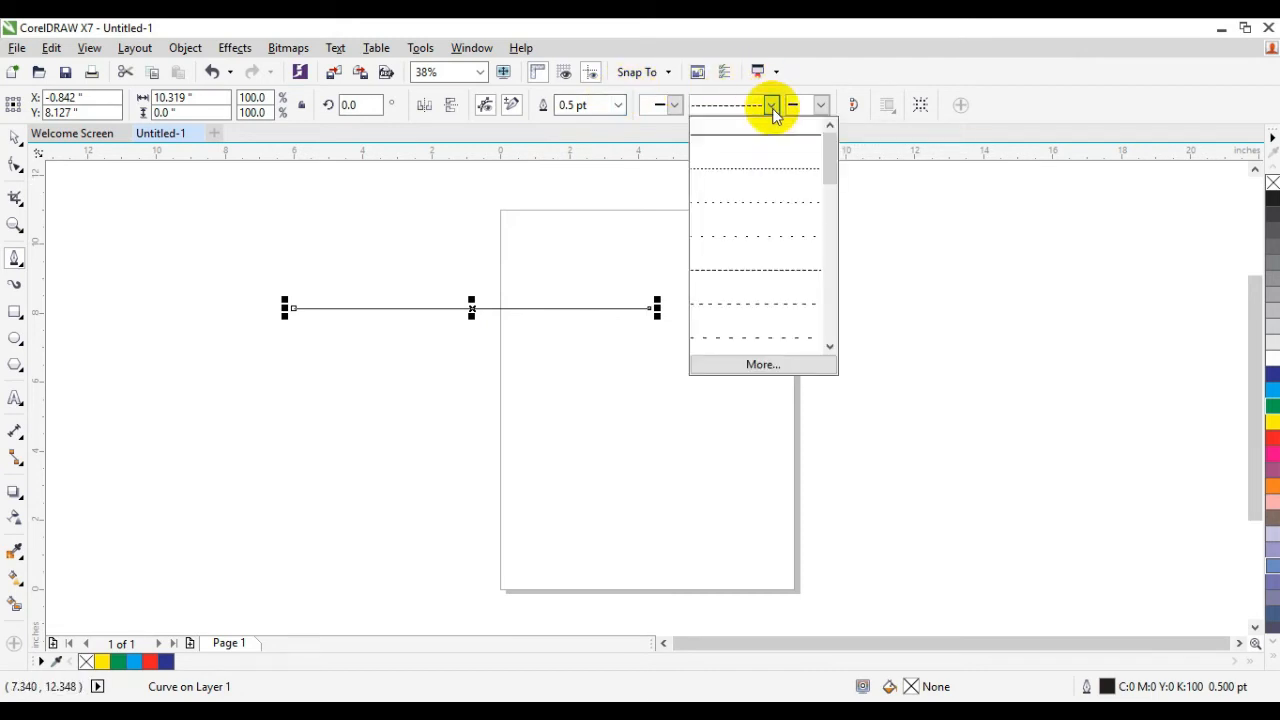
{"action": "left_click", "coordinate": [770, 300]}
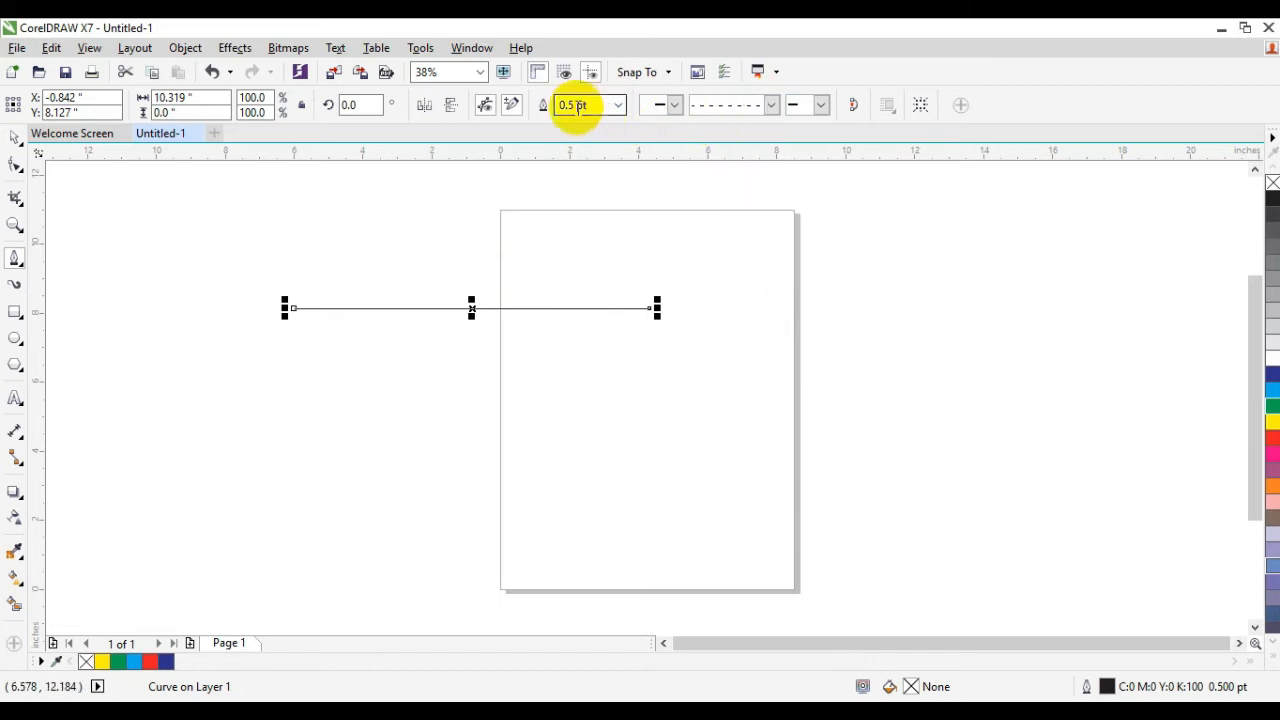
{"action": "left_click", "coordinate": [15, 163]}
{"action": "left_click", "coordinate": [458, 294]}
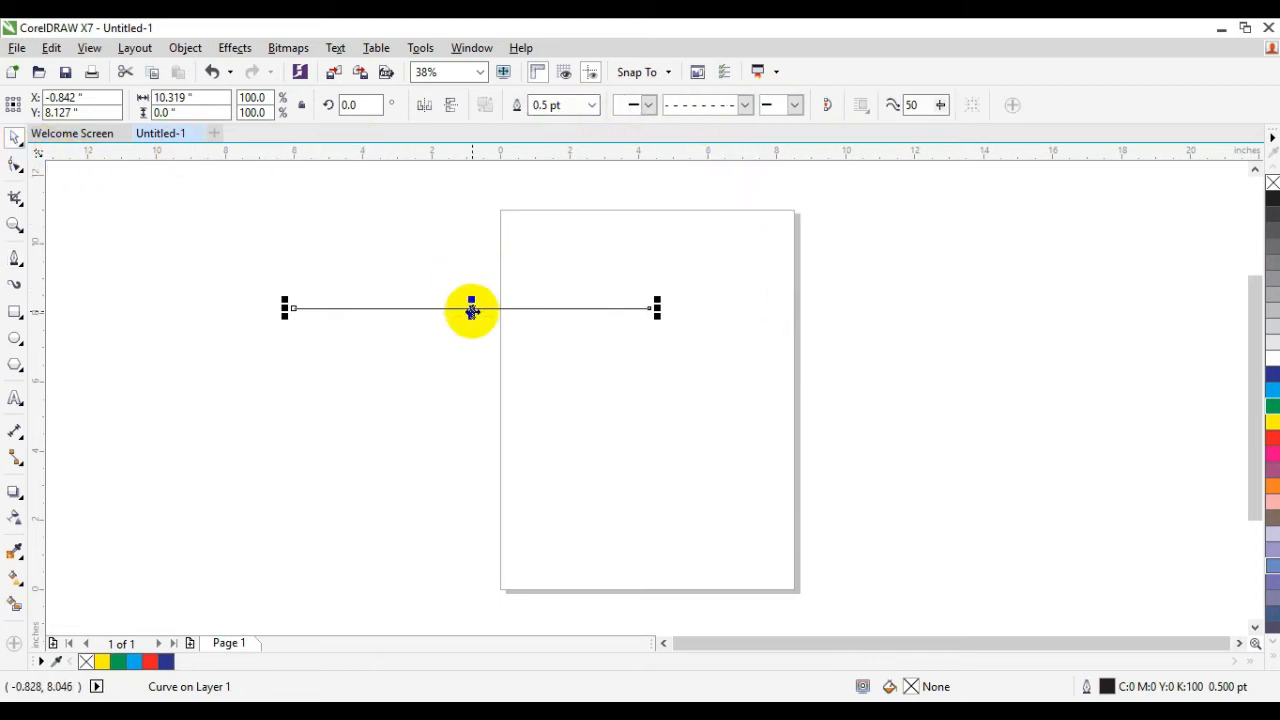
{"action": "left_click_drag", "start_coordinate": [472, 319], "coordinate": [472, 319]}
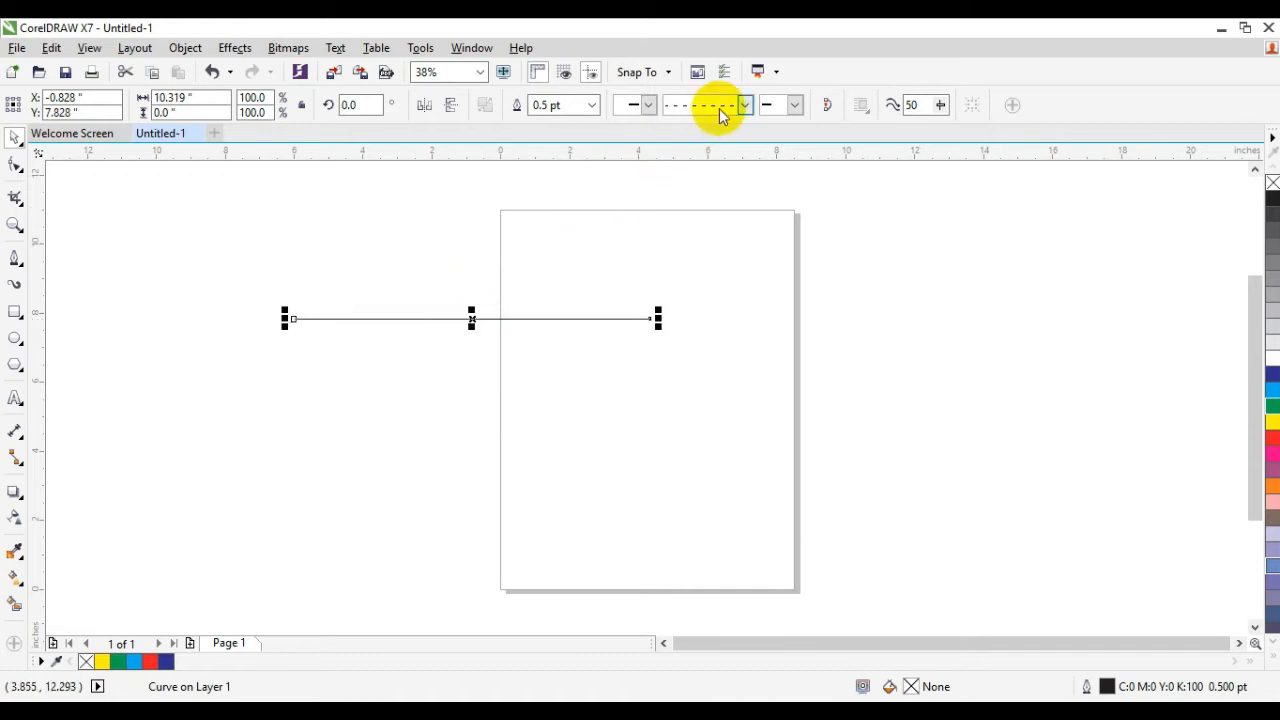
Try several dotted and dashed styles on the line, and set it back to a solid line.
{"action": "left_click", "coordinate": [745, 105]}
{"action": "left_click", "coordinate": [729, 204]}
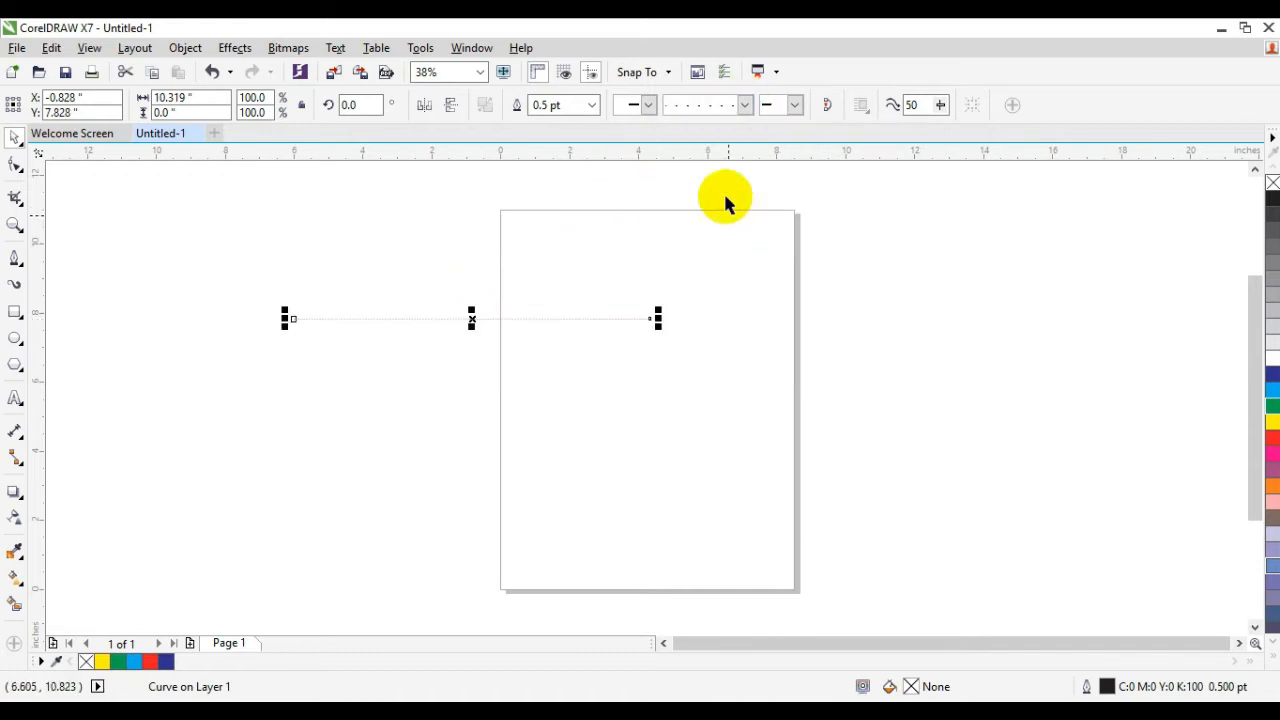
{"action": "left_click", "coordinate": [741, 105]}
{"action": "left_click", "coordinate": [738, 272]}
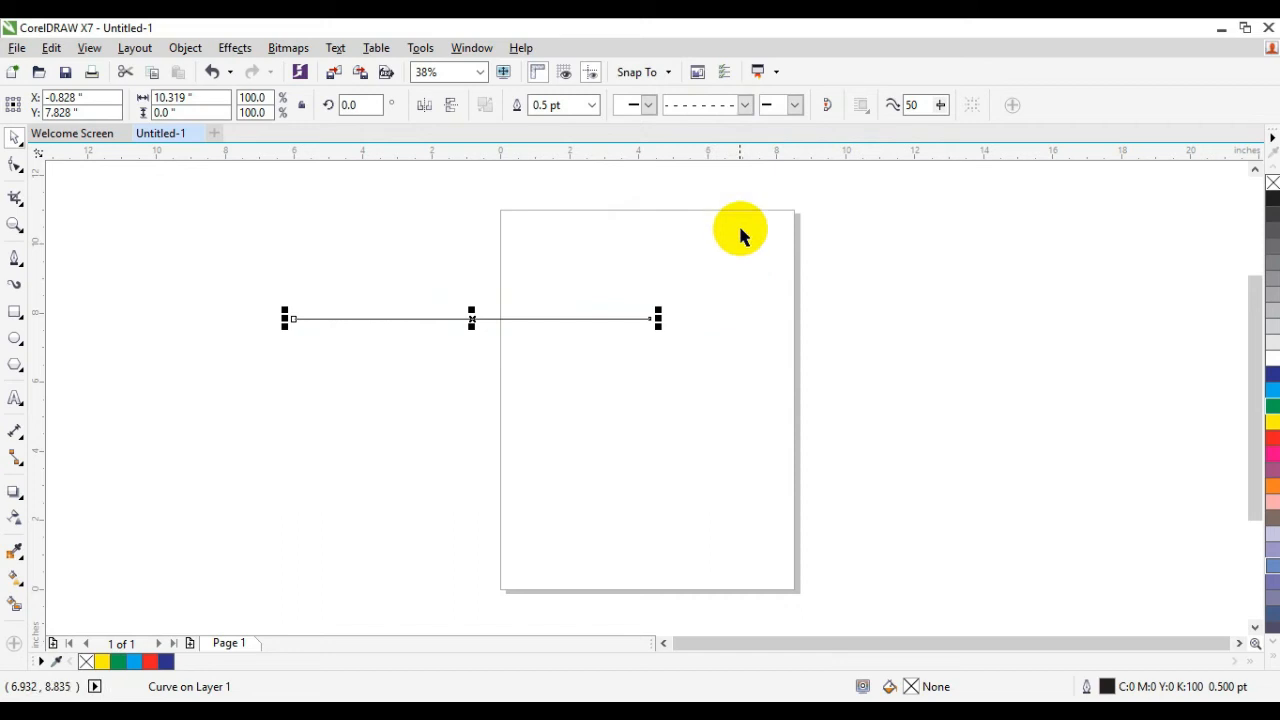
{"action": "left_click", "coordinate": [743, 105]}
{"action": "left_click", "coordinate": [754, 343]}
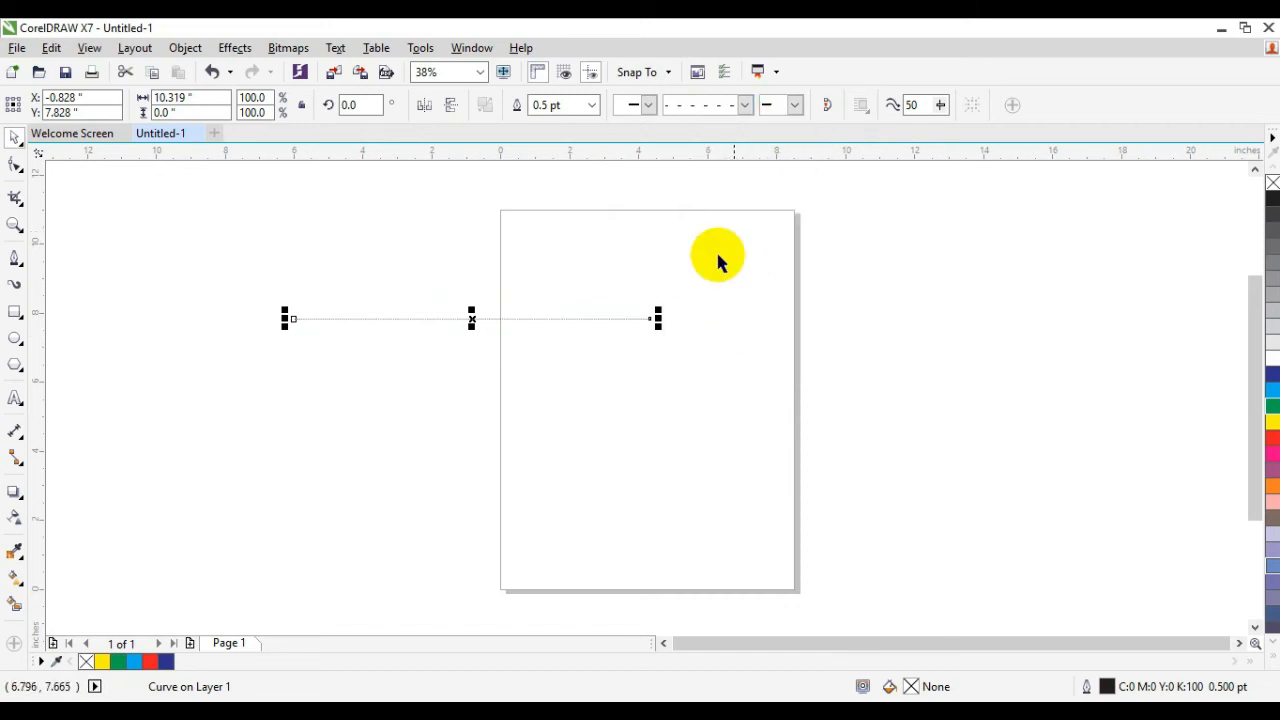
{"action": "left_click", "coordinate": [745, 106]}
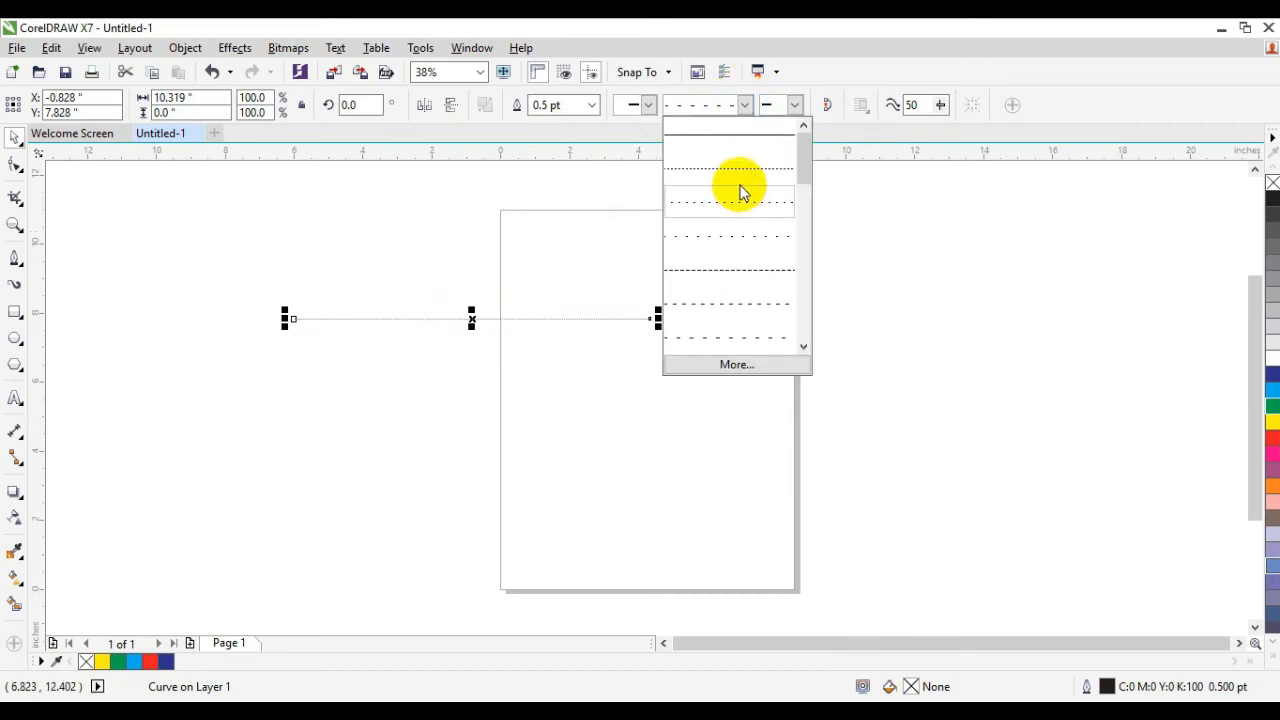
{"action": "left_click", "coordinate": [741, 193]}
{"action": "left_click", "coordinate": [746, 104]}
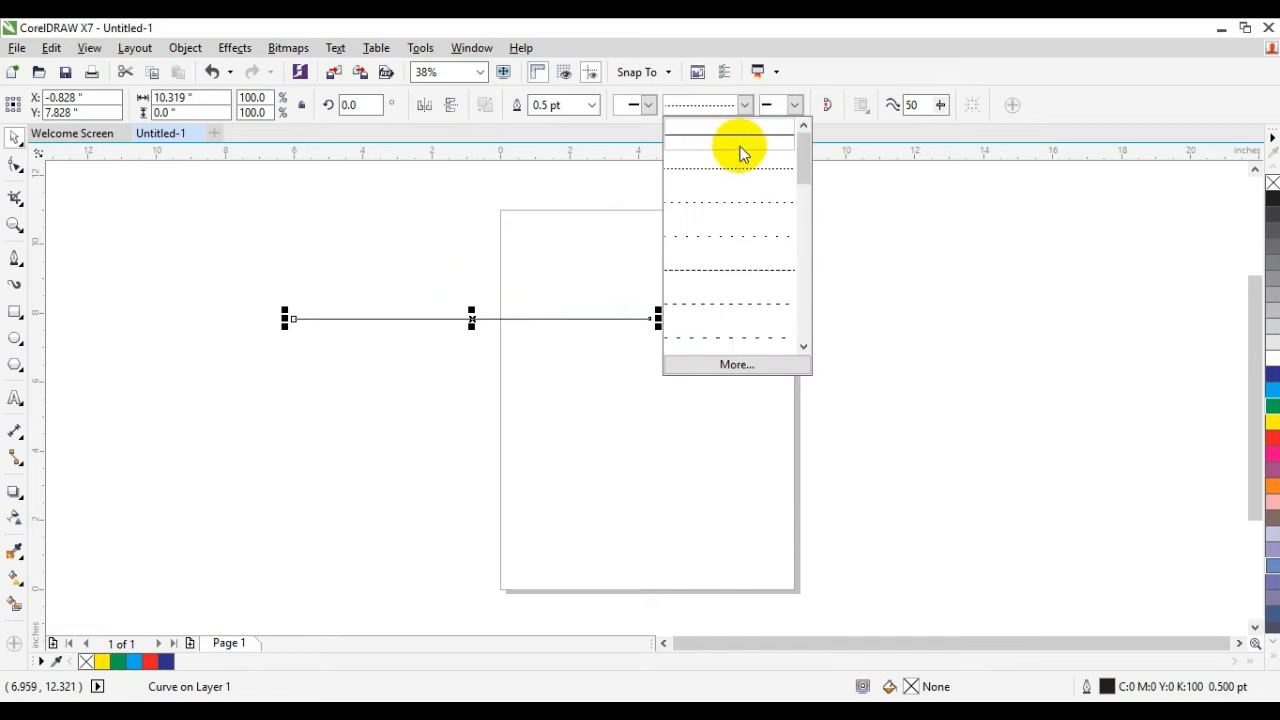
{"action": "left_click", "coordinate": [741, 150]}
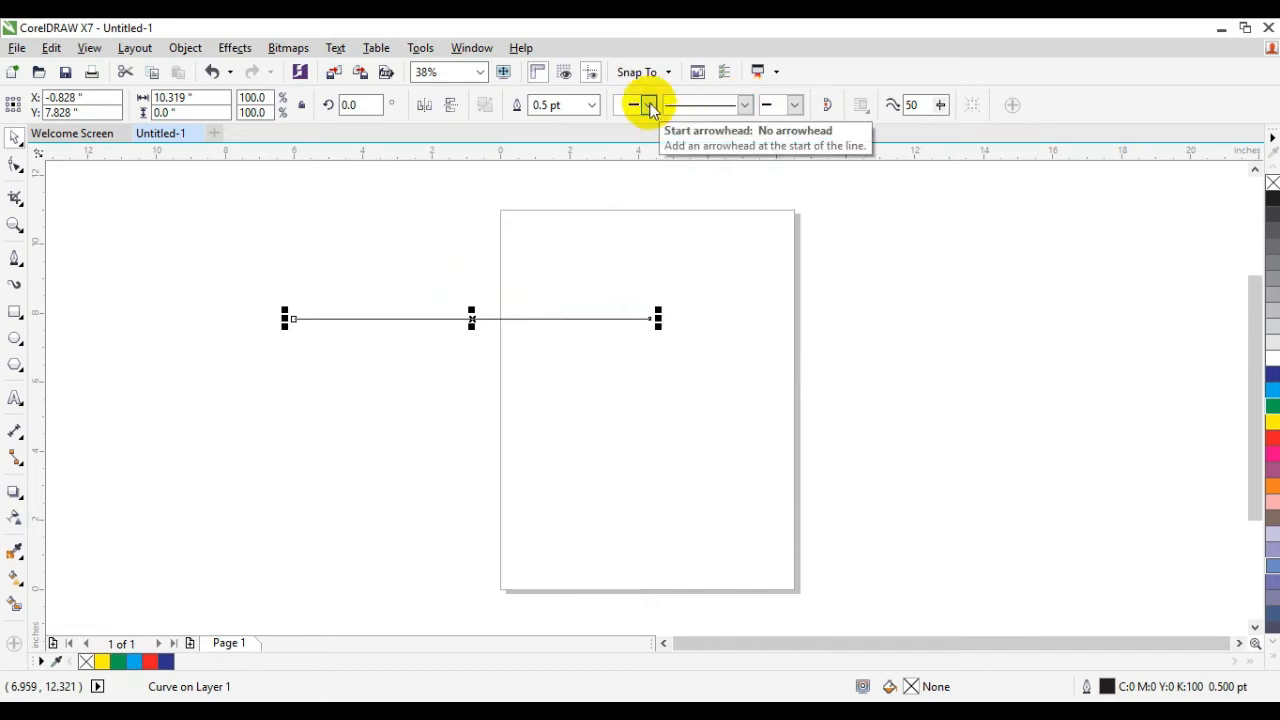
Add a broad feathered arrowhead to the start of the line and set its outline width to 16 pt.
{"action": "left_click", "coordinate": [649, 106]}
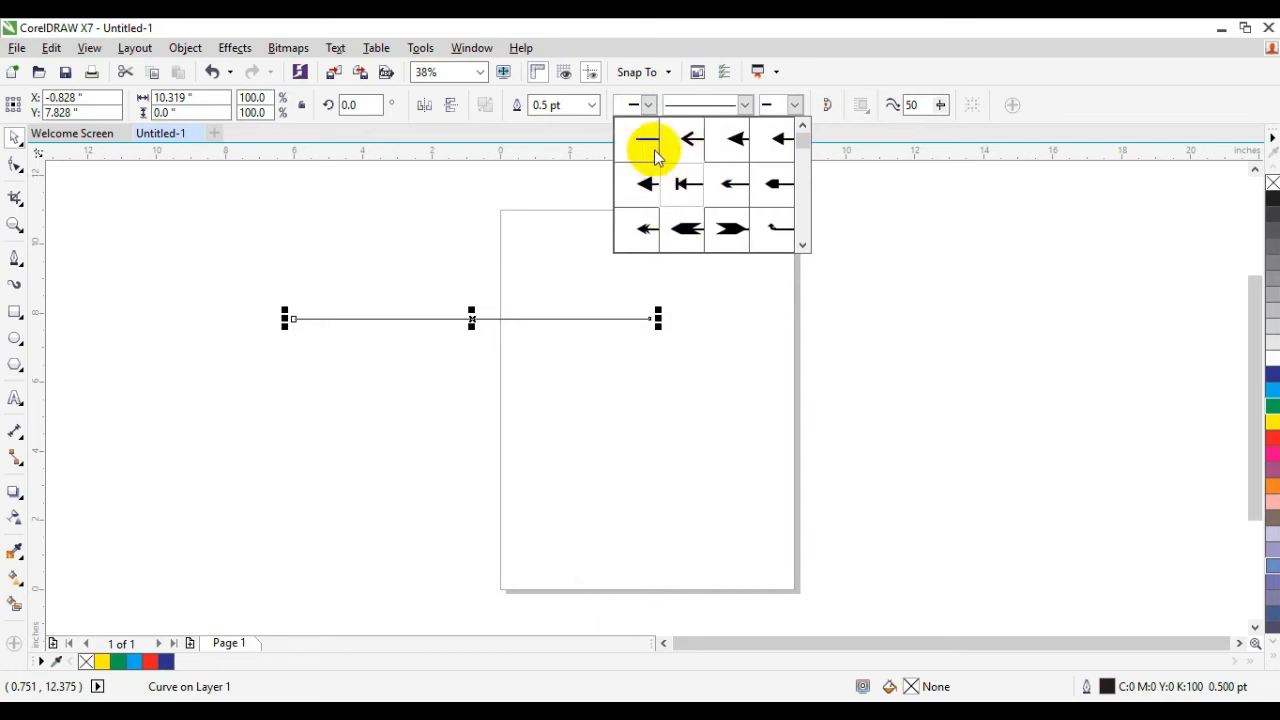
{"action": "mouse_move", "coordinate": [808, 148]}
{"action": "left_mouse_down"}
{"action": "mouse_move", "coordinate": [801, 238]}
{"action": "mouse_move", "coordinate": [801, 133]}
{"action": "left_mouse_up"}
{"action": "left_click", "coordinate": [680, 226]}
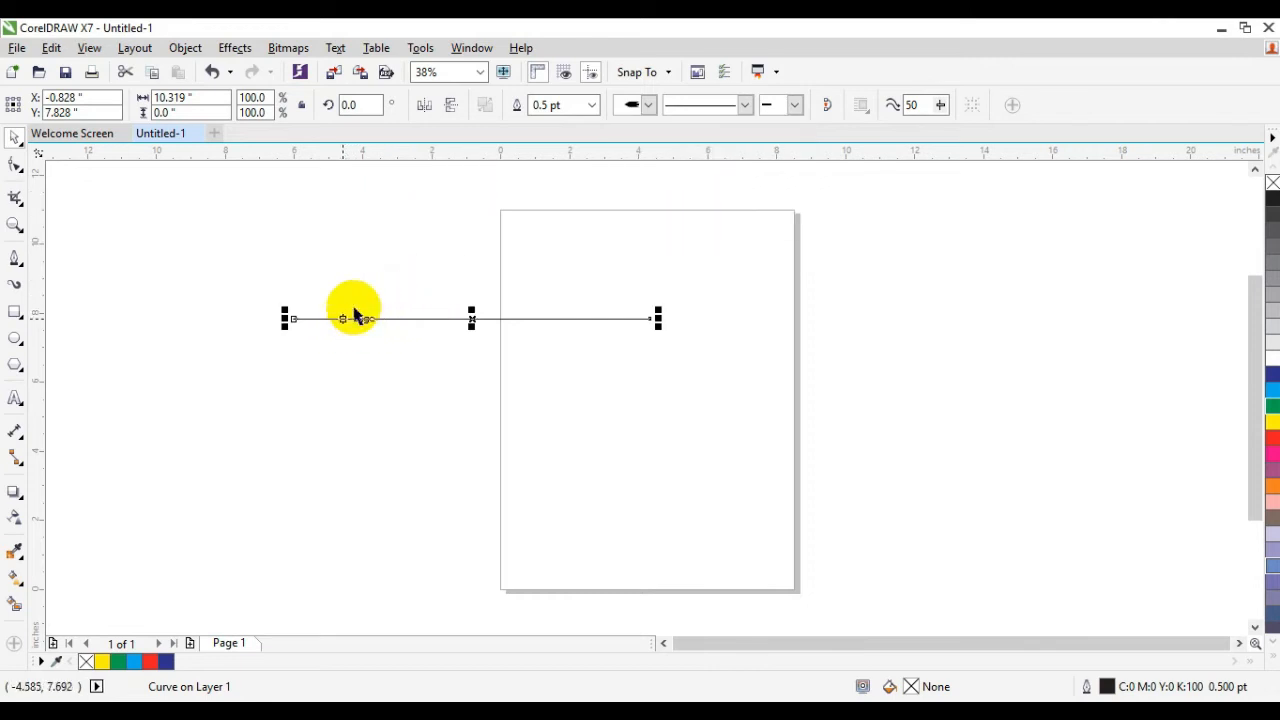
{"action": "left_click", "coordinate": [586, 106]}
{"action": "left_click", "coordinate": [592, 107]}
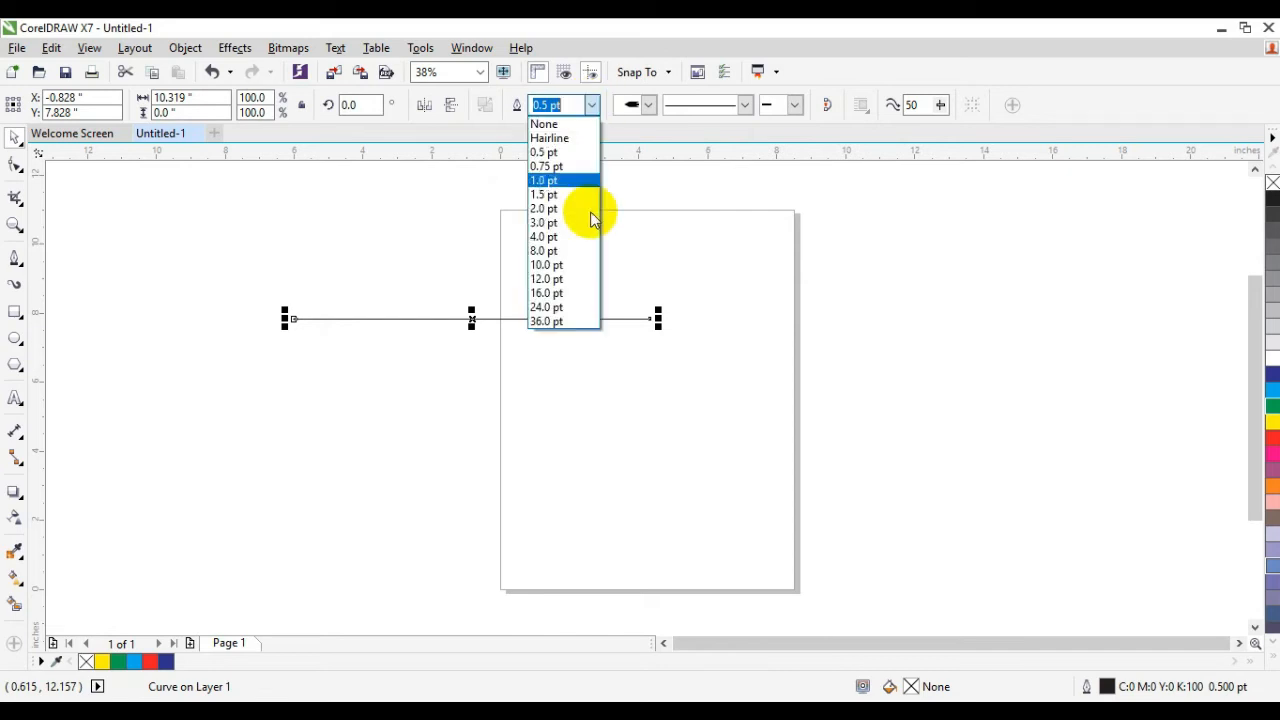
{"action": "left_click", "coordinate": [582, 300]}
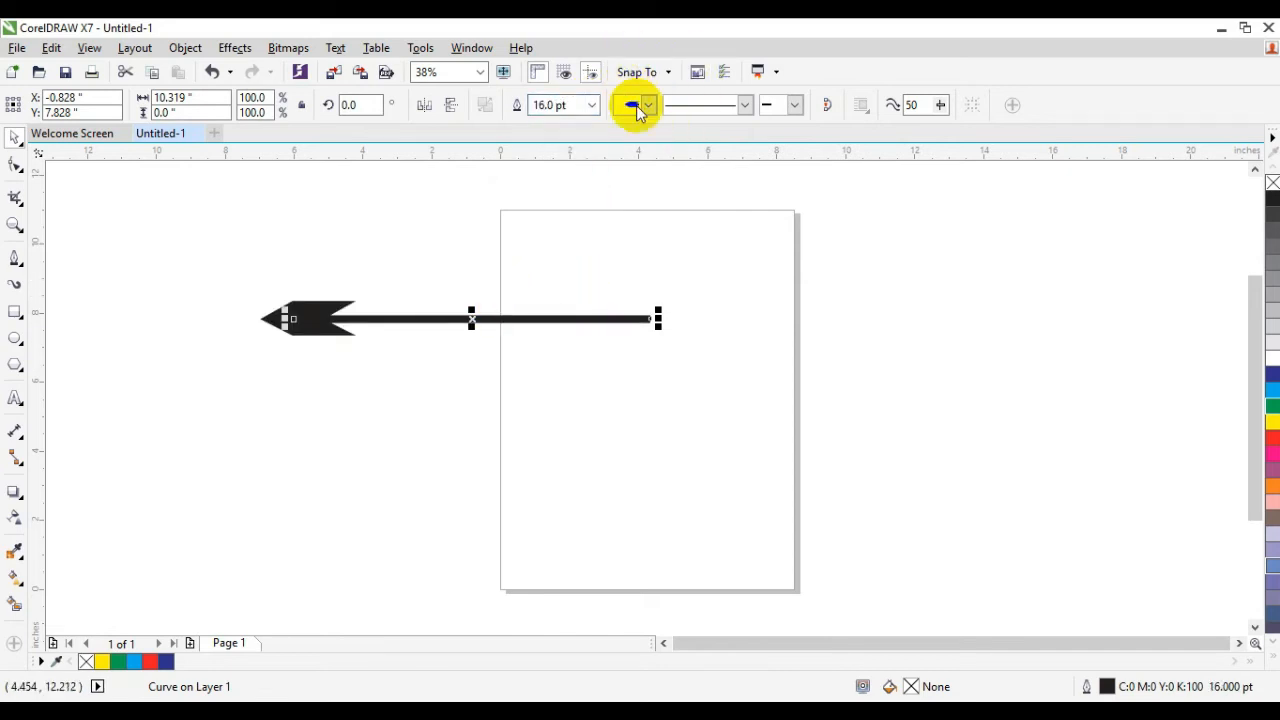
Add a triple-chevron tail to the end of the line as its end arrowhead.
{"action": "left_click", "coordinate": [794, 105]}
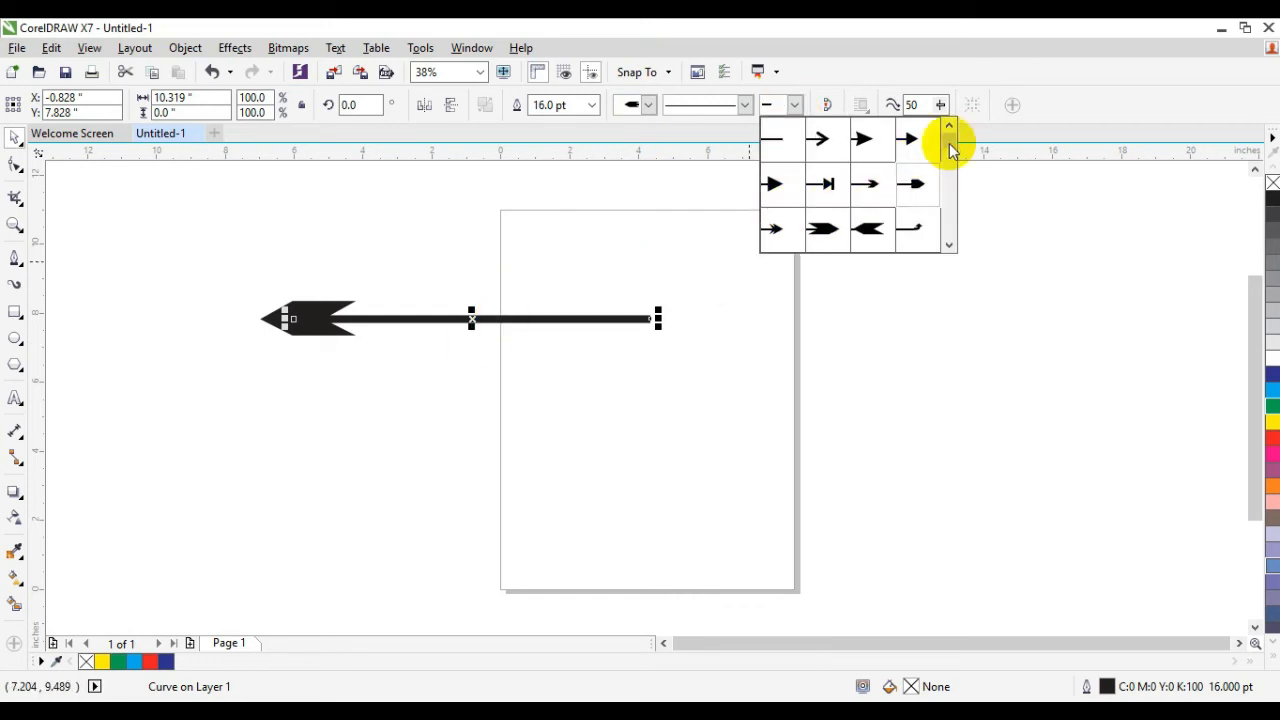
{"action": "left_click_drag", "start_coordinate": [951, 147], "coordinate": [953, 162]}
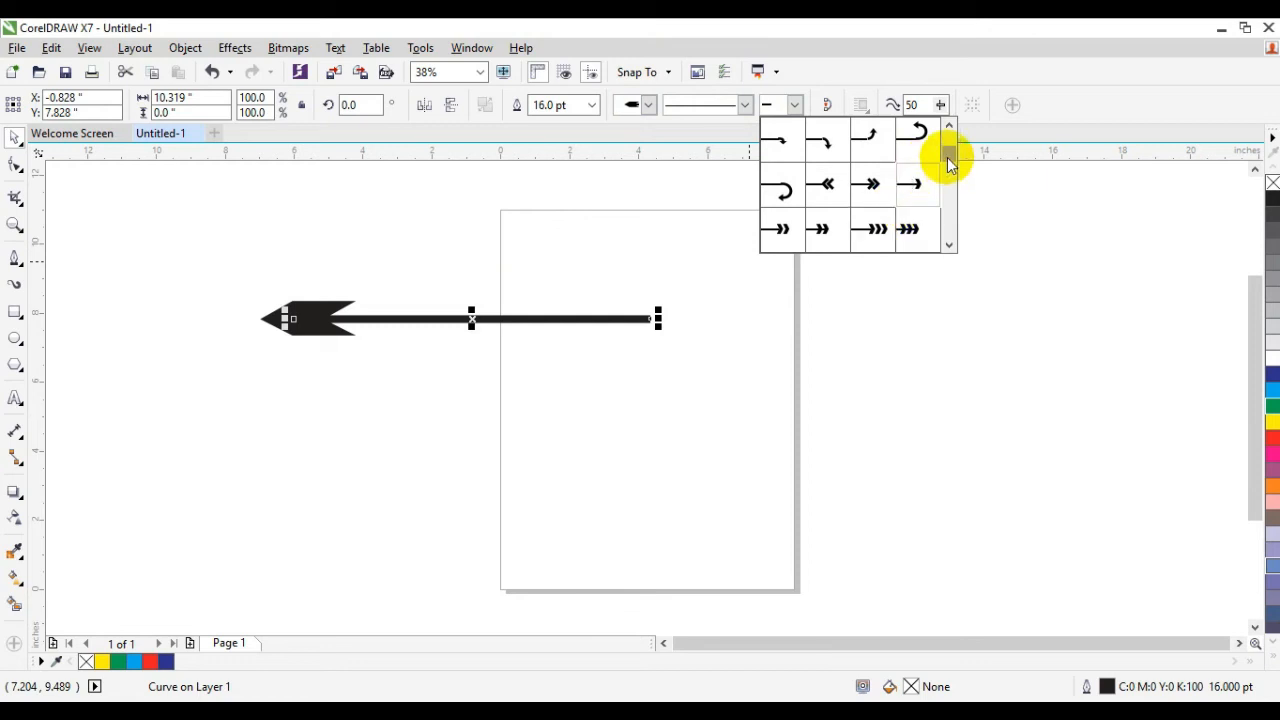
{"action": "left_click_drag", "start_coordinate": [950, 165], "coordinate": [951, 170]}
{"action": "left_click", "coordinate": [918, 229]}
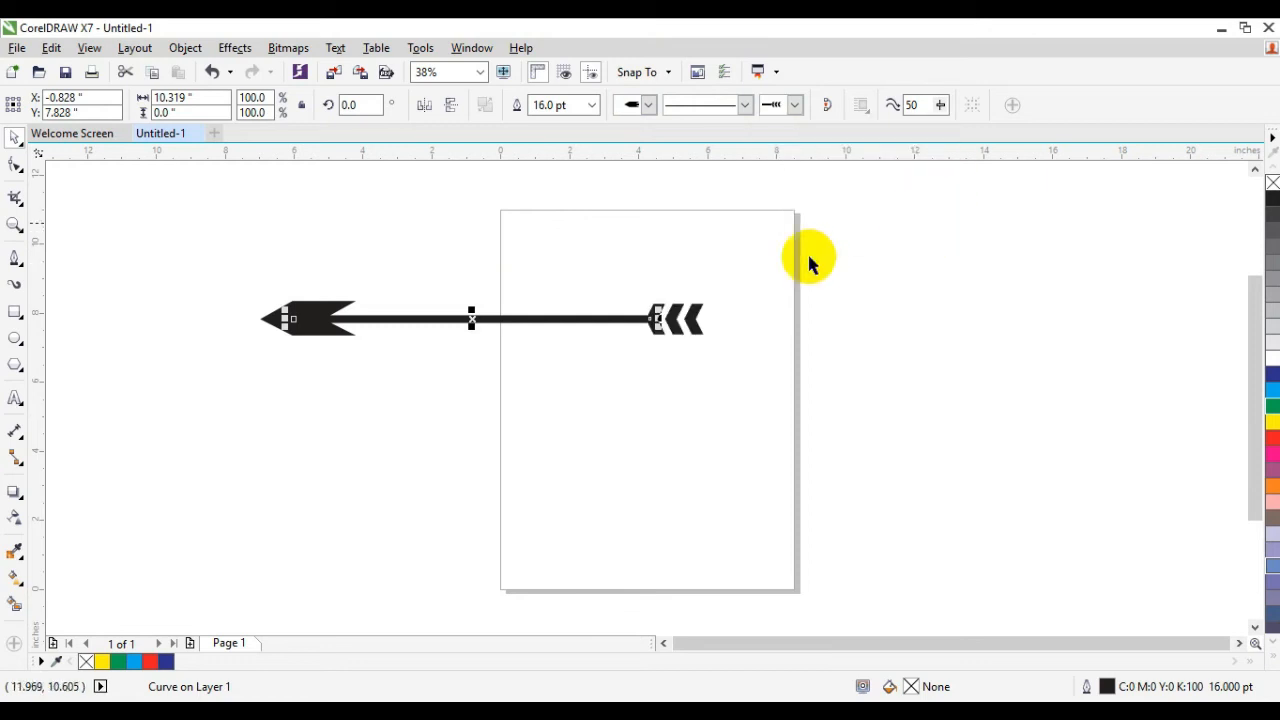
Move the arrow up about 1 inch and slightly right, and delete it from the drawing.
{"action": "left_click_drag", "start_coordinate": [471, 318], "coordinate": [493, 283]}
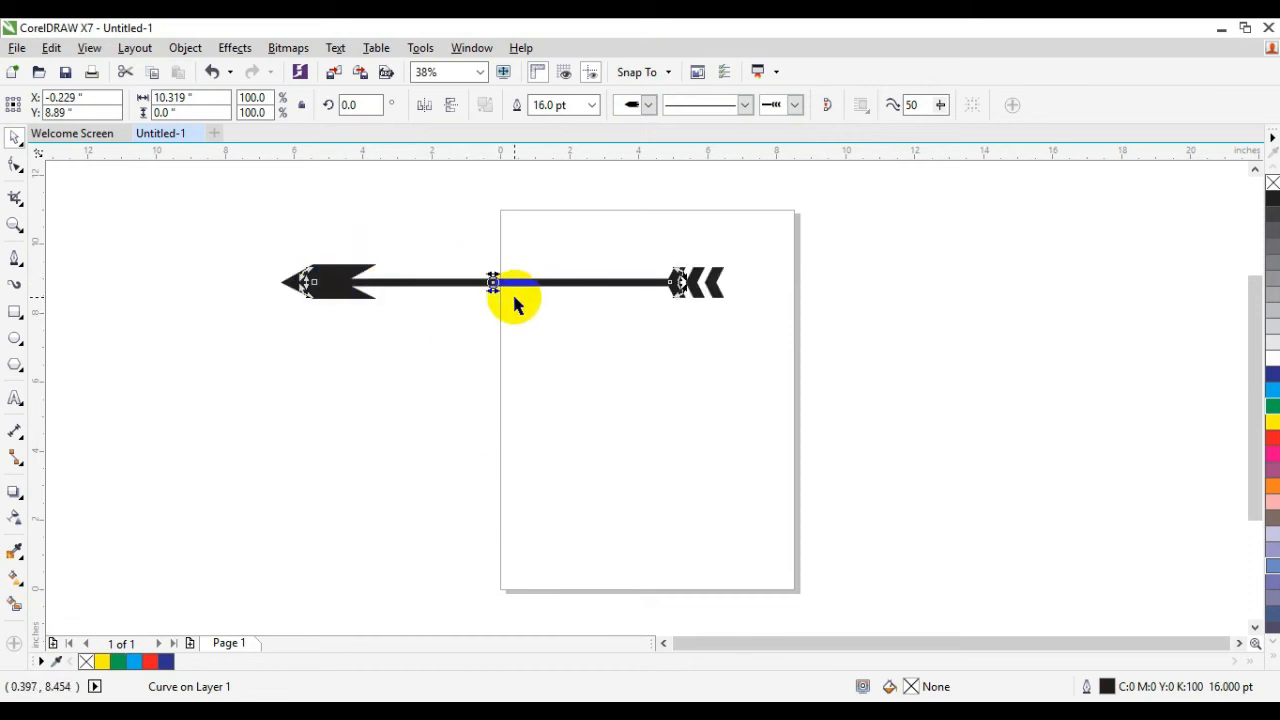
{"action": "key", "text": "Delete"}
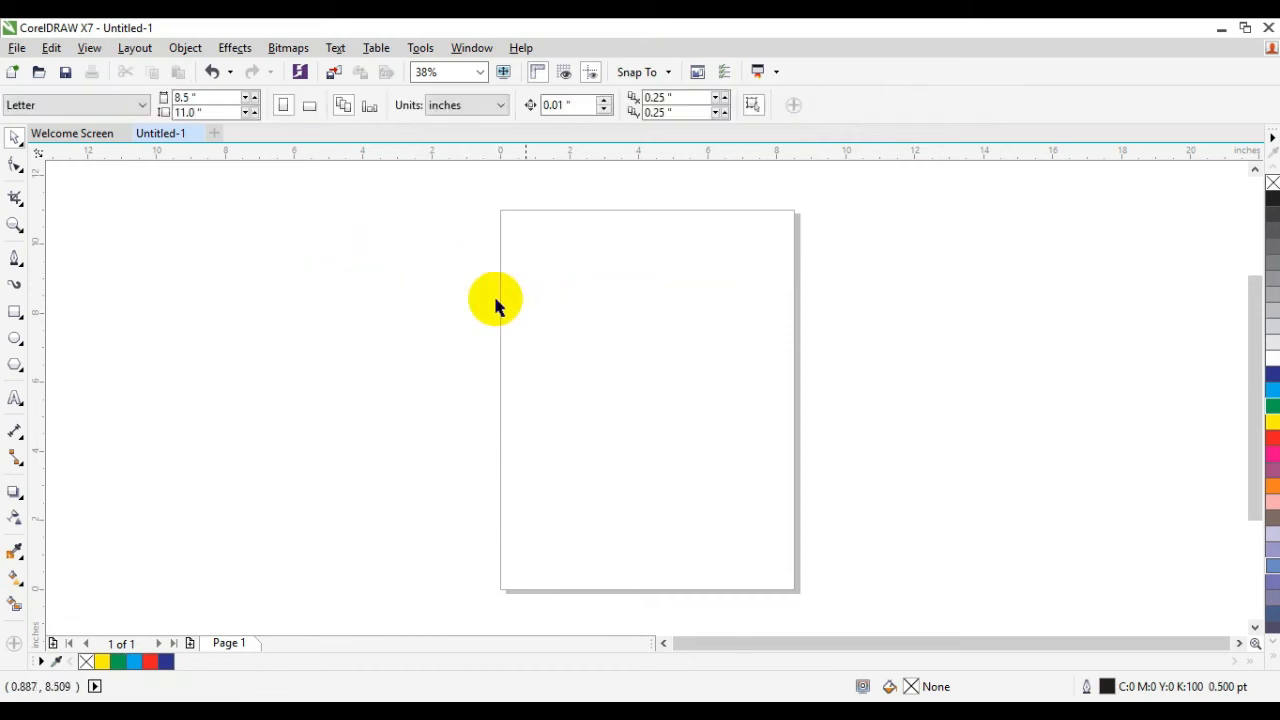
Start a B-Spline curve about 10 inches left of the page and wave it across to the page's upper right area with seven control points.
{"action": "left_click", "coordinate": [14, 258]}
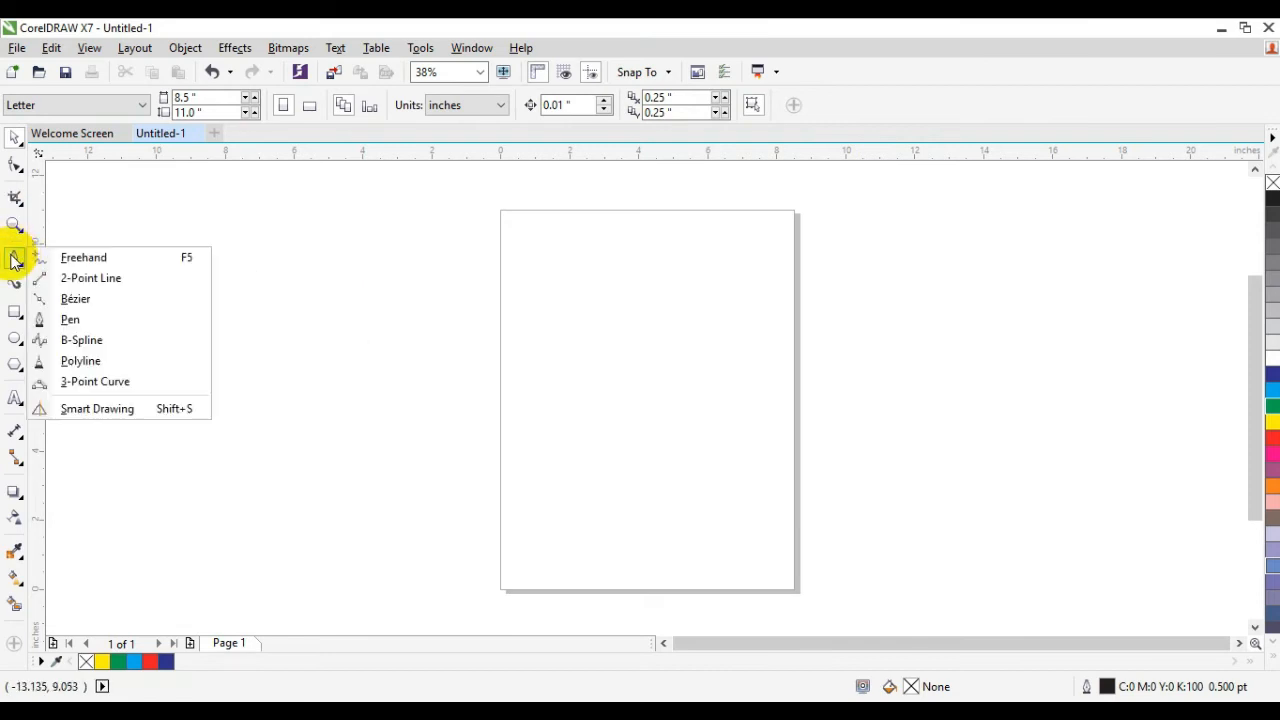
{"action": "left_click", "coordinate": [156, 330]}
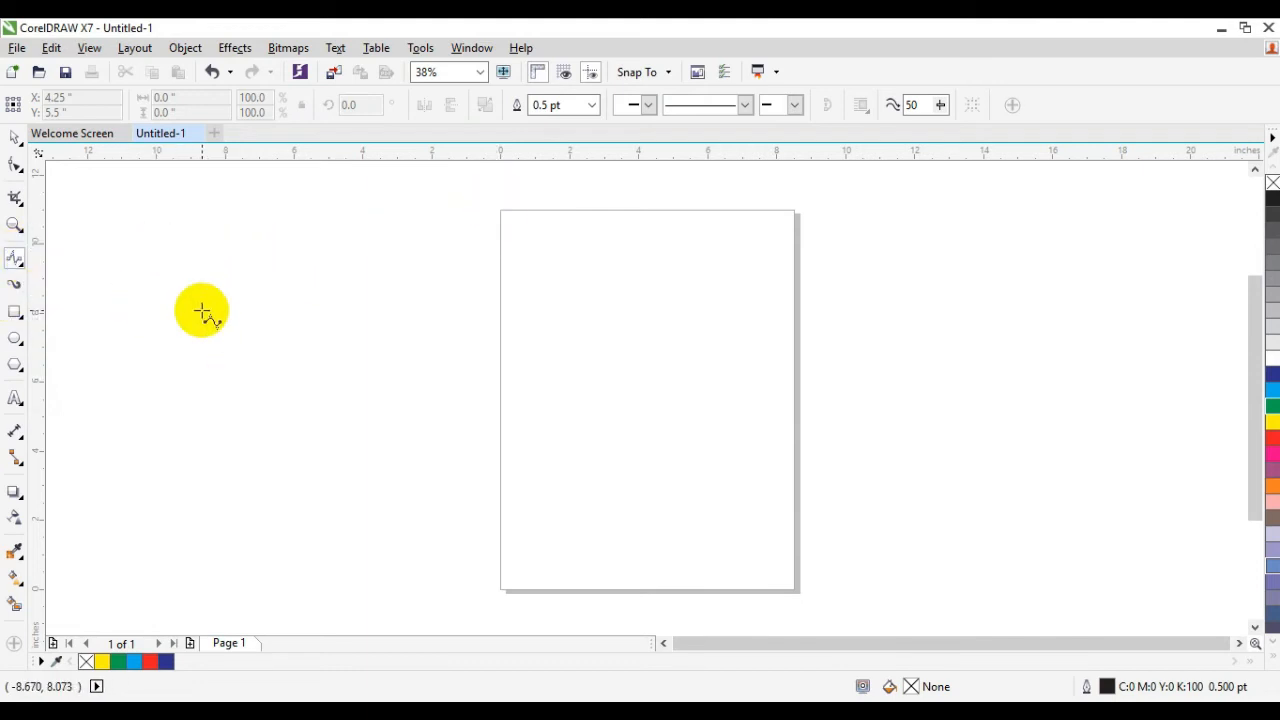
{"action": "left_click", "coordinate": [150, 349]}
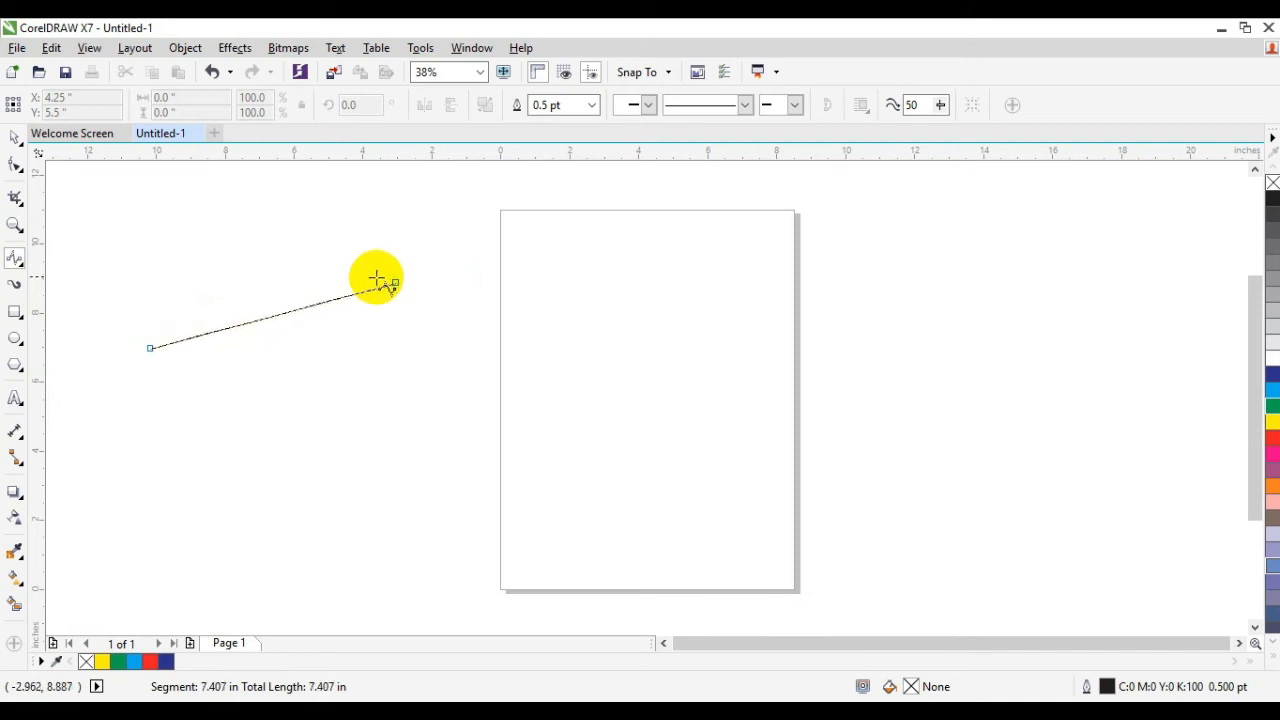
{"action": "left_click", "coordinate": [291, 268]}
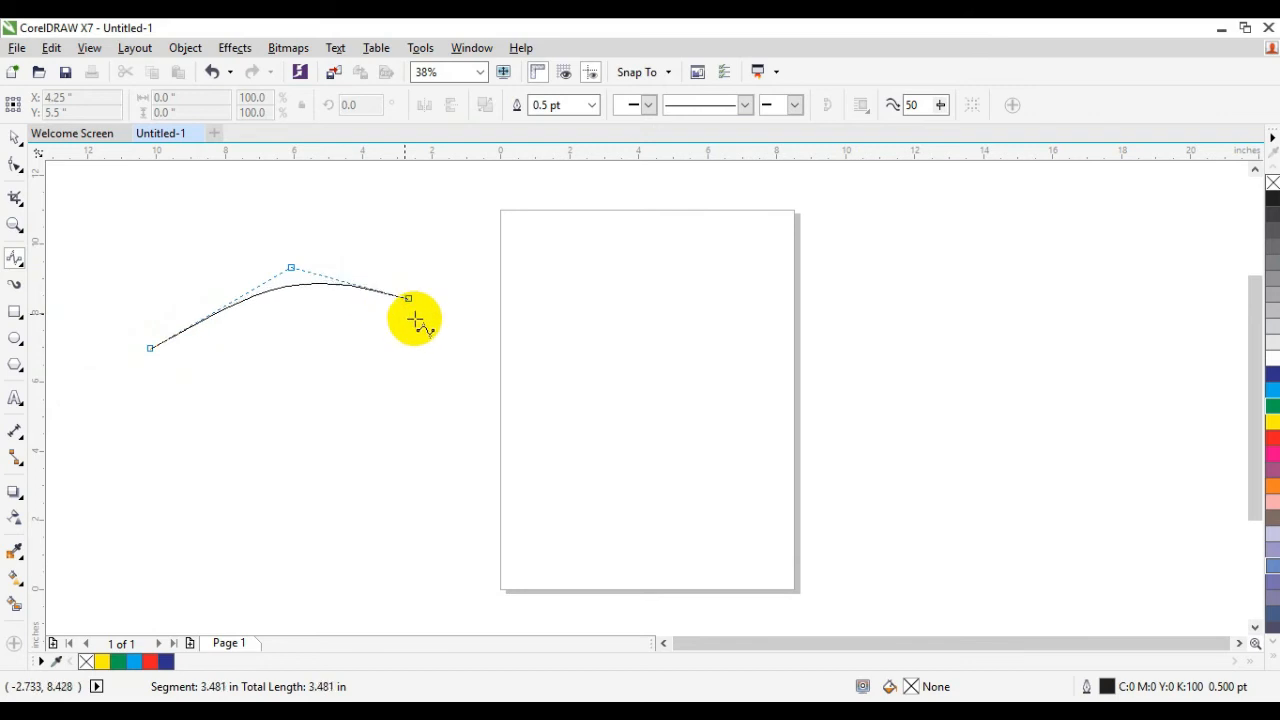
{"action": "left_click", "coordinate": [469, 385]}
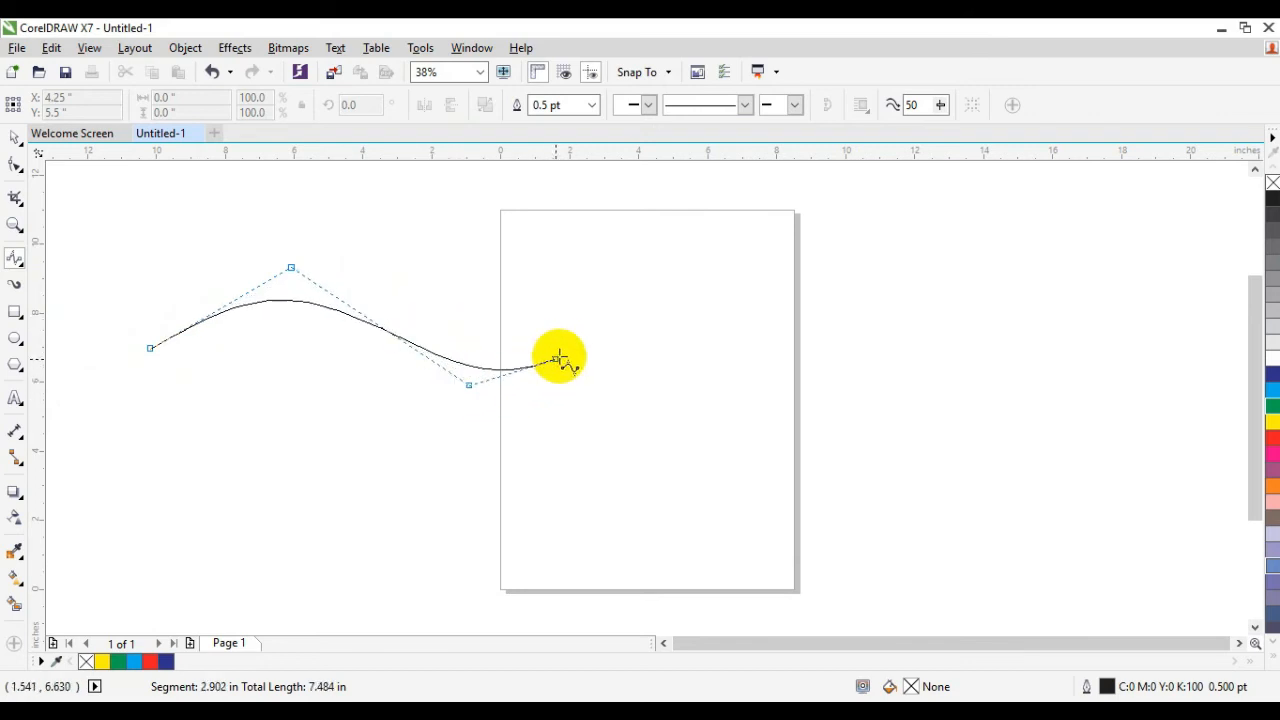
{"action": "left_click", "coordinate": [604, 291]}
{"action": "left_click", "coordinate": [680, 279]}
{"action": "left_click", "coordinate": [762, 302]}
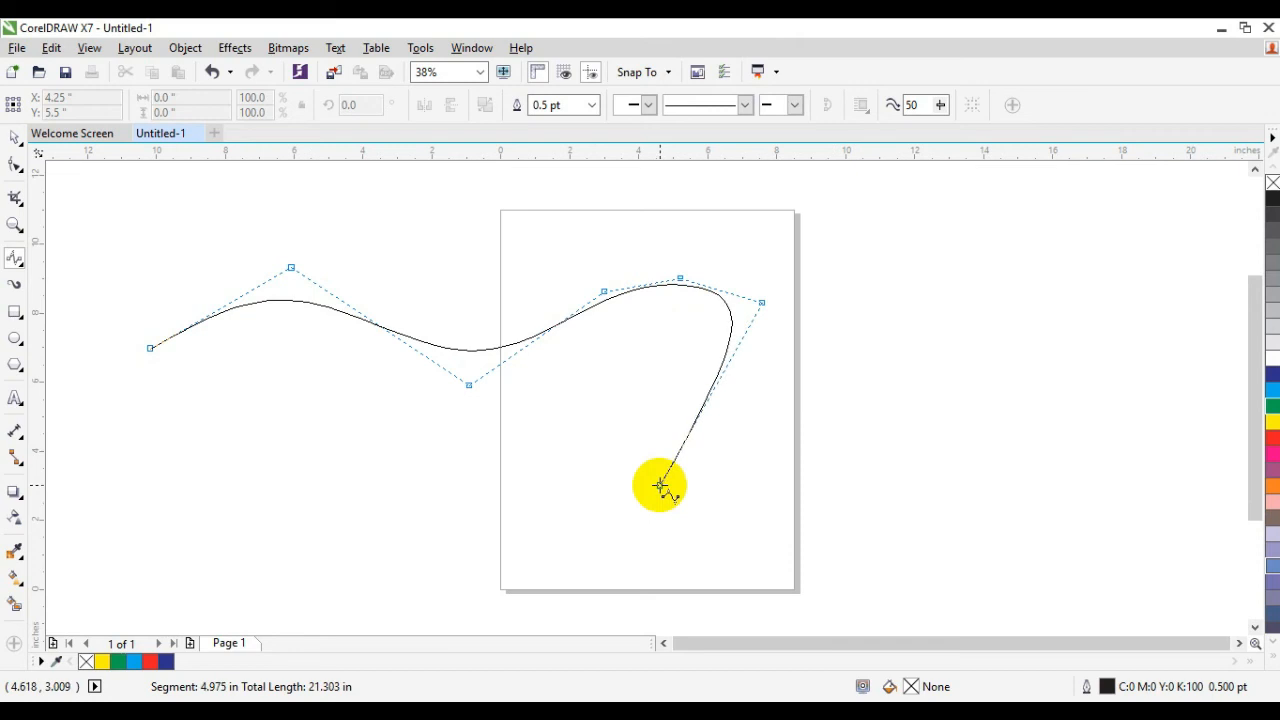
Continue the B-spline in an S-bend inside the page and in a shallow wave to about 9 inches beyond the page's right edge.
{"action": "left_click", "coordinate": [599, 413]}
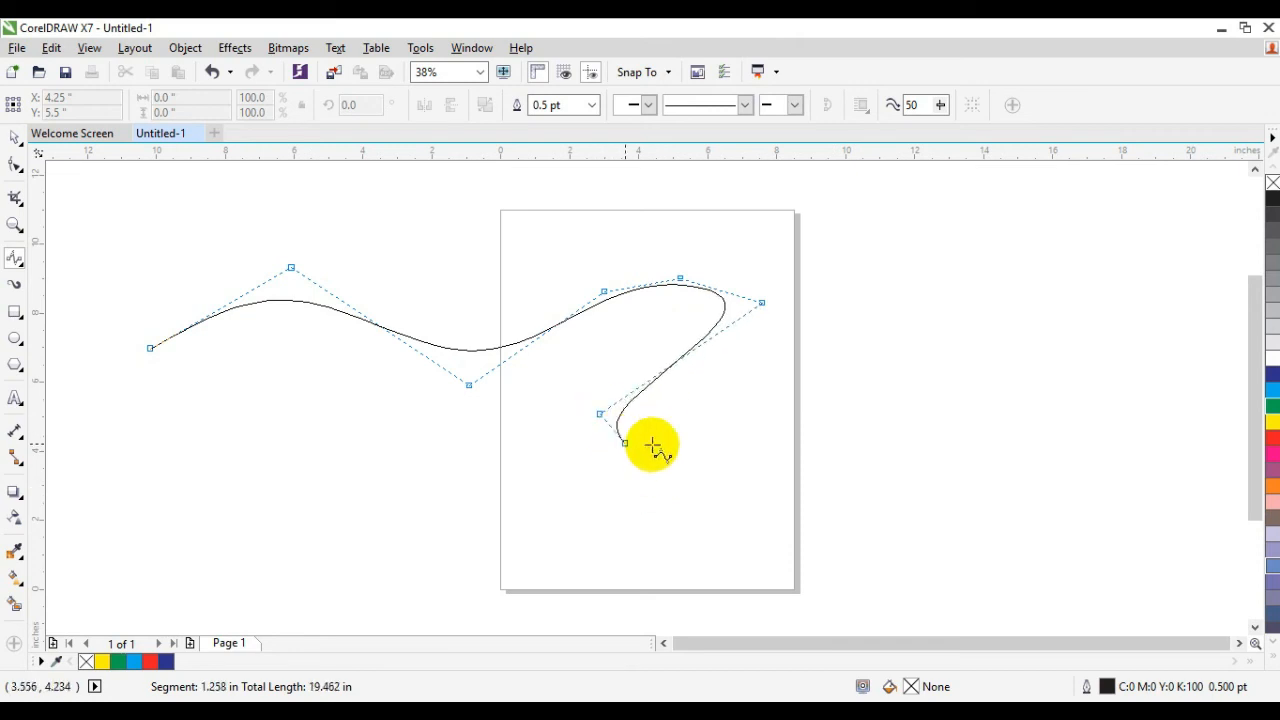
{"action": "left_click", "coordinate": [693, 428]}
{"action": "left_click", "coordinate": [748, 373]}
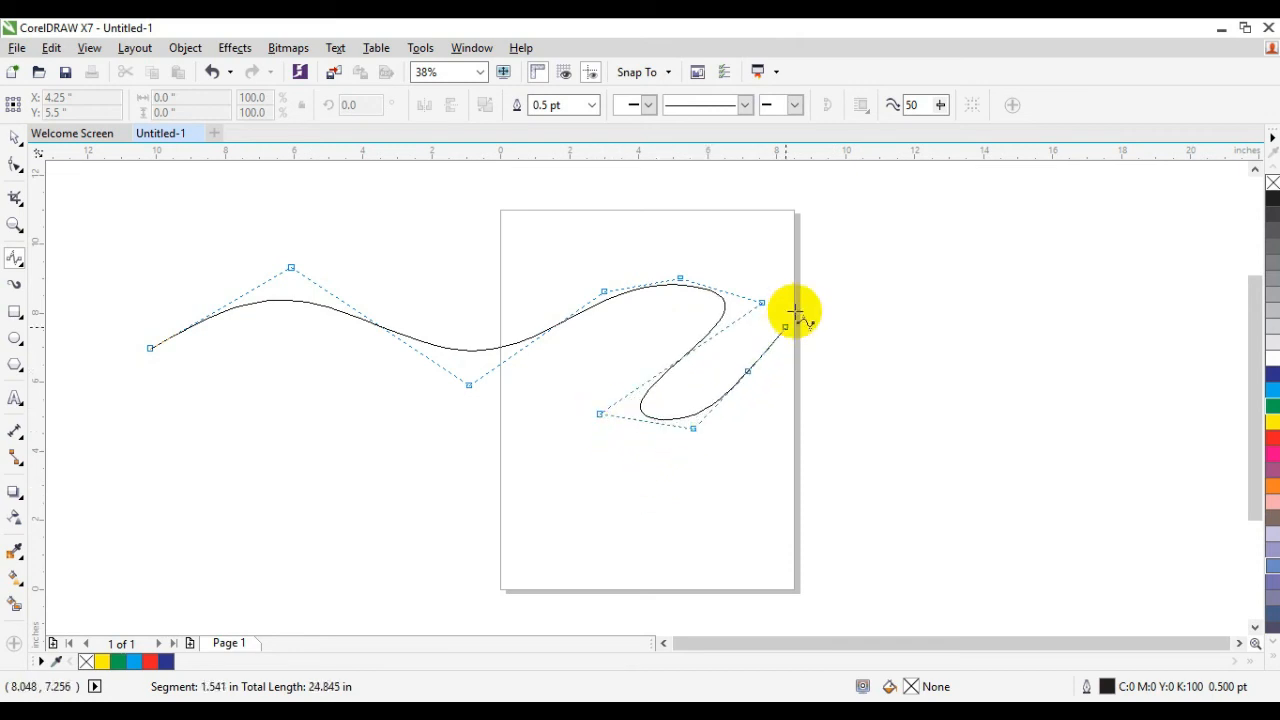
{"action": "left_click", "coordinate": [845, 310]}
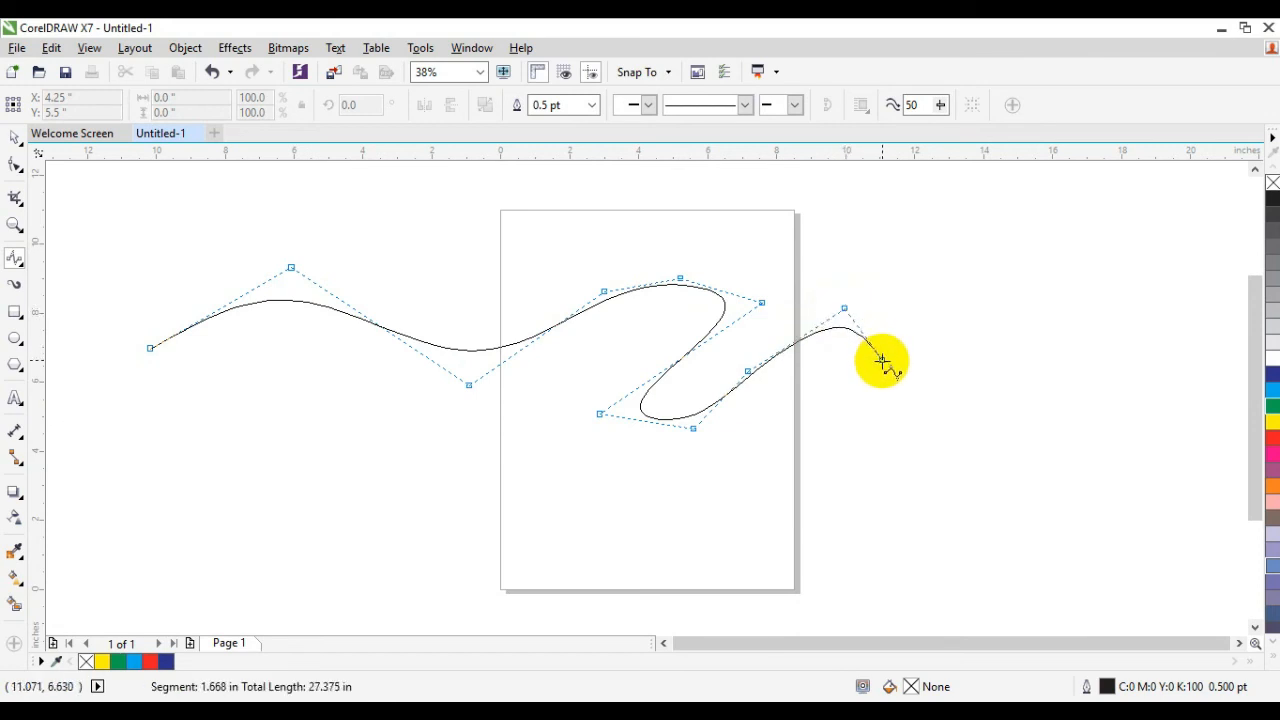
{"action": "left_click", "coordinate": [950, 395]}
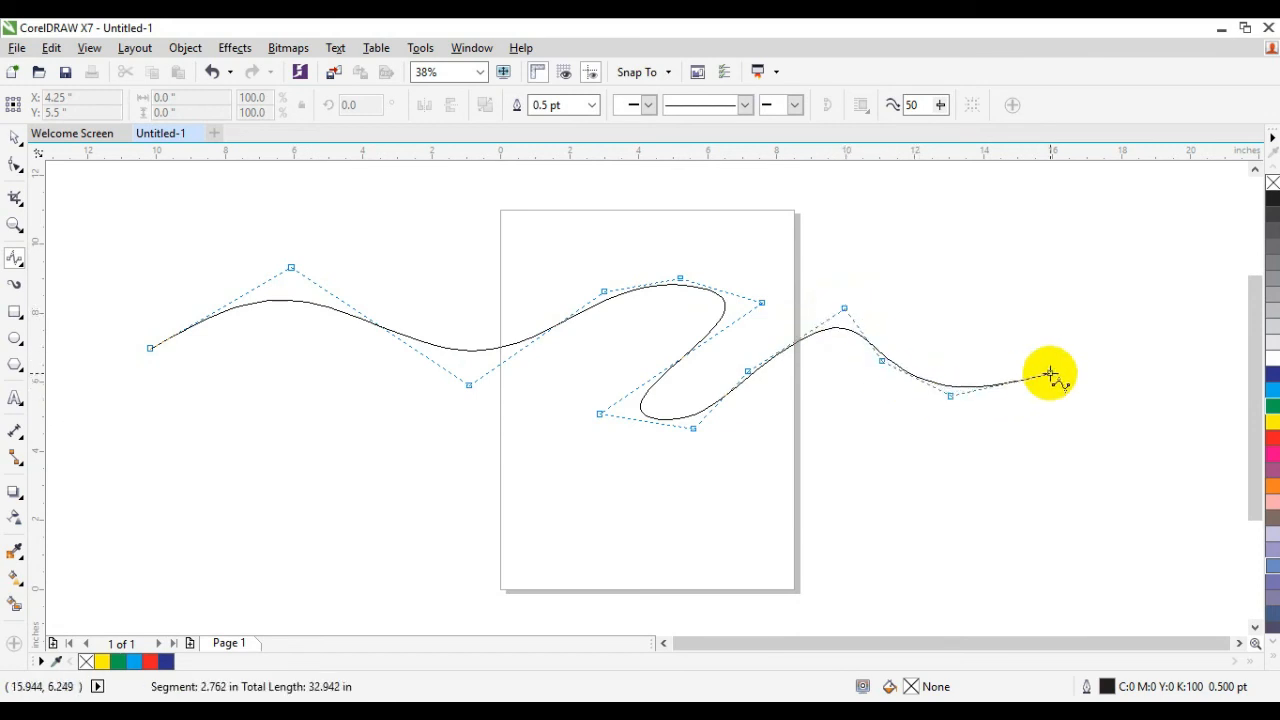
{"action": "left_click", "coordinate": [1096, 360]}
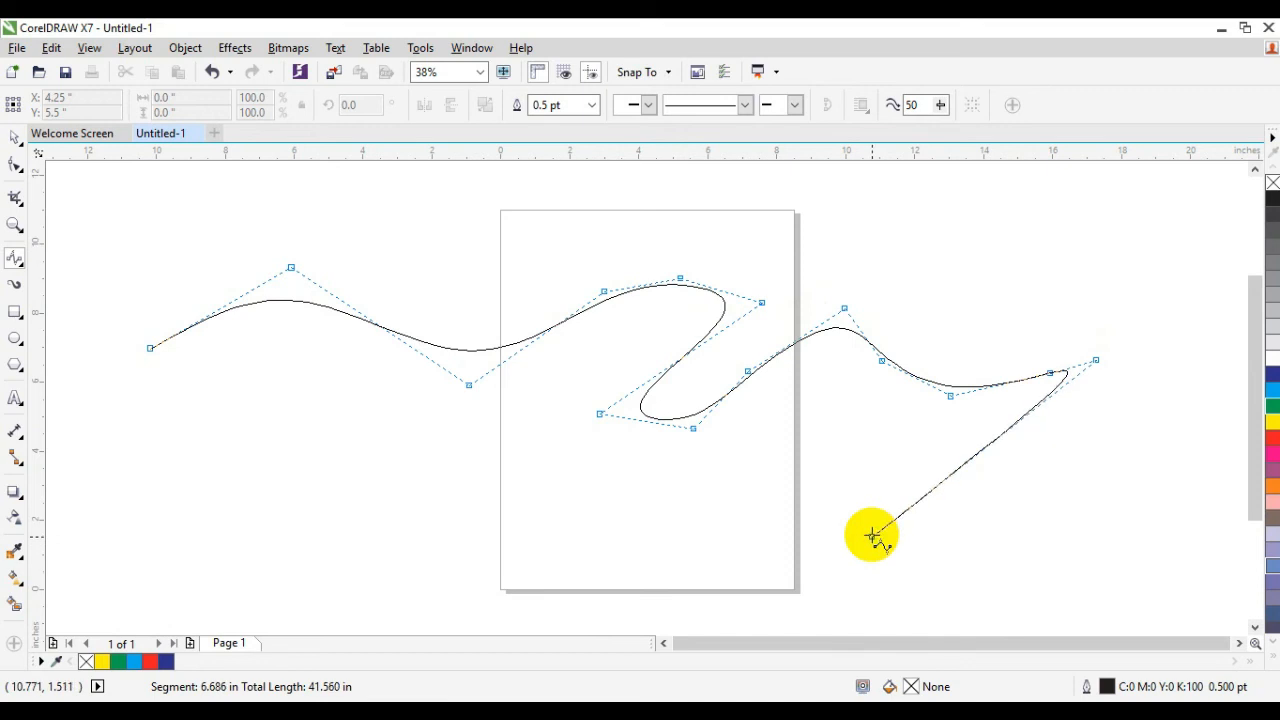
Bring the B-spline back leftward through the lower page and finish it as an open curve about 26.7 by 7.1 inches overall.
{"action": "left_click", "coordinate": [911, 528]}
{"action": "left_click", "coordinate": [645, 494]}
{"action": "left_click", "coordinate": [473, 442]}
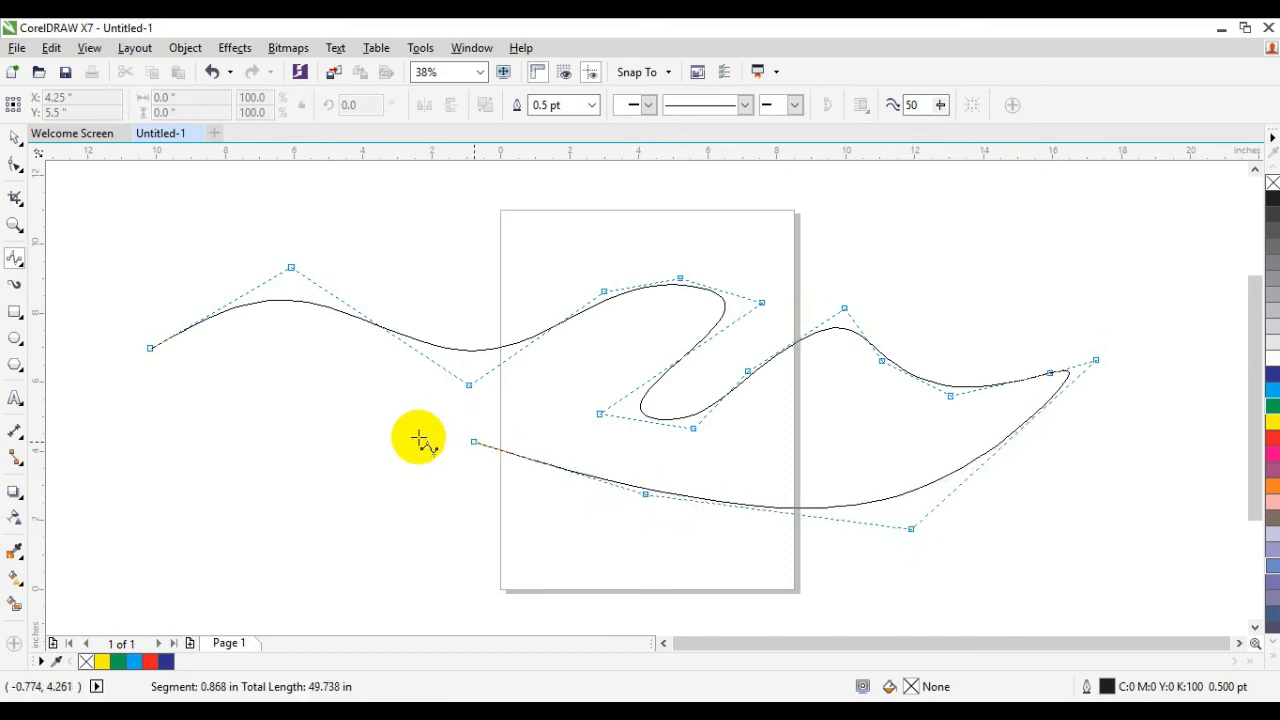
{"action": "left_click", "coordinate": [252, 436]}
{"action": "left_click", "coordinate": [113, 412]}
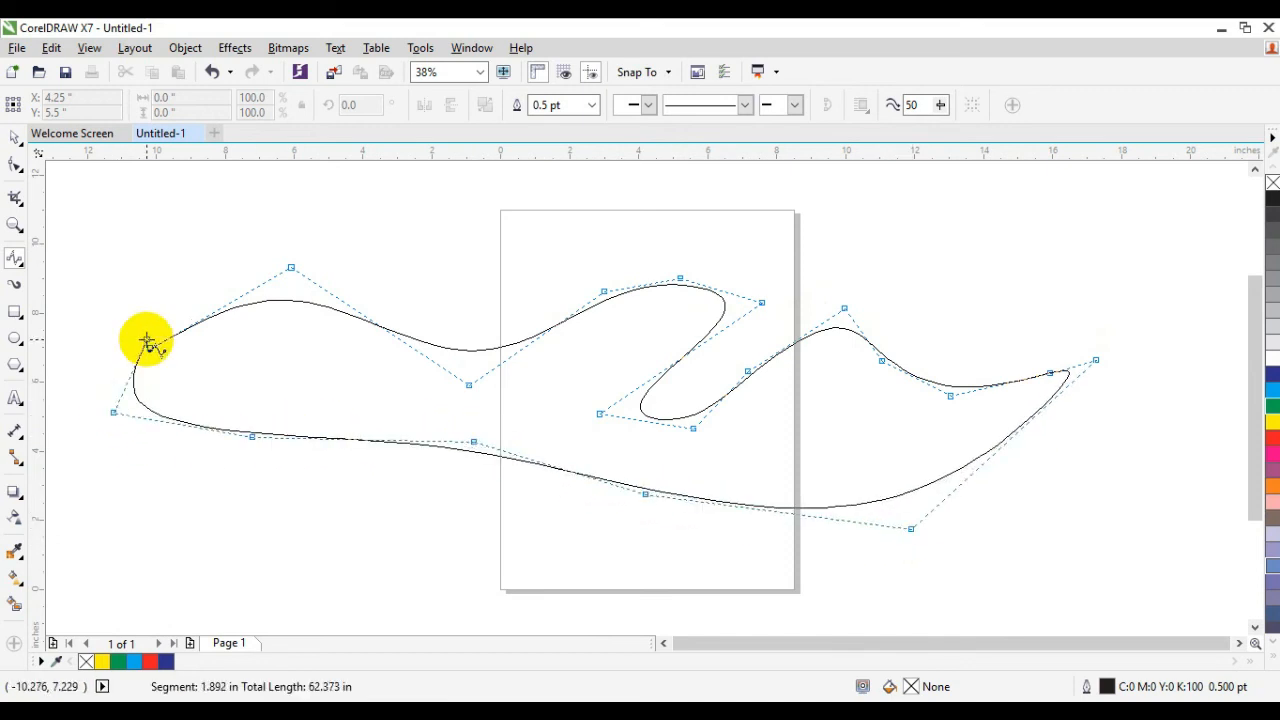
{"action": "double_click", "coordinate": [257, 530]}
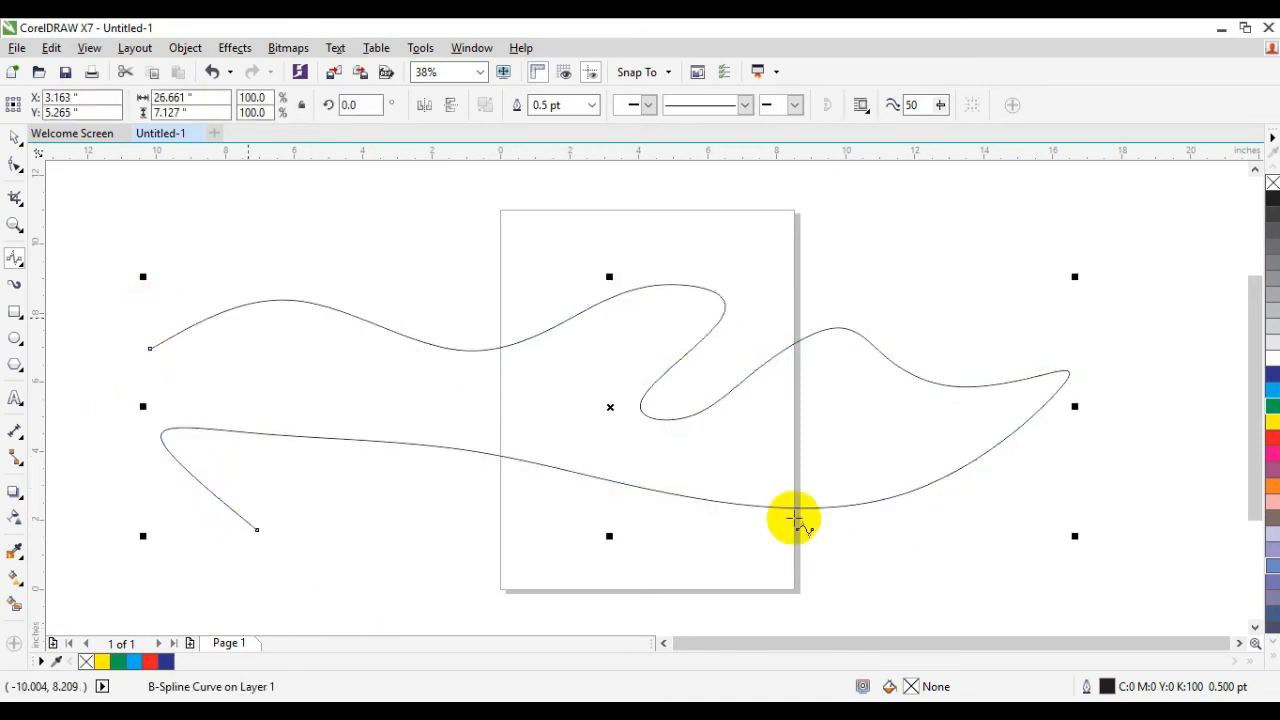
Delete the finished B-spline curve from the drawing.
{"action": "left_click_drag", "start_coordinate": [609, 406], "coordinate": [604, 398]}
{"action": "key", "text": "Delete"}
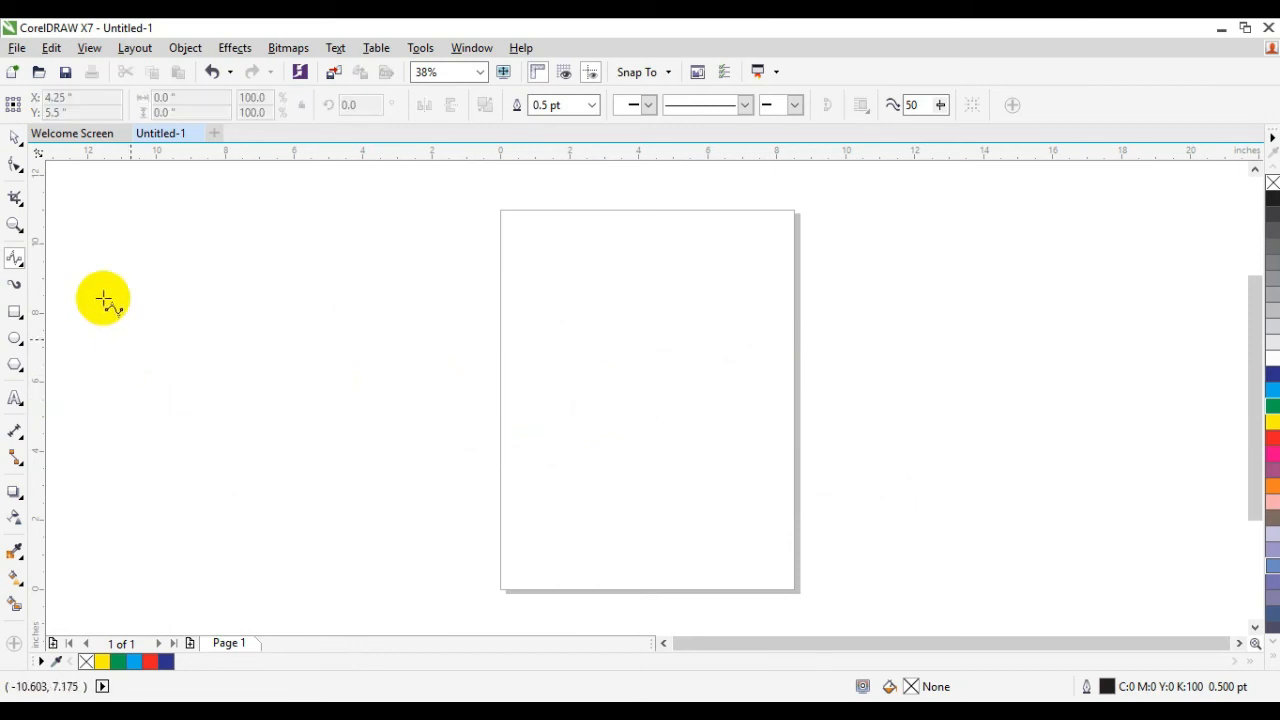
Draw one continuous Polyline mixing freehand loops and straight segments across and around the page, about 33.7 by 10.5 inches overall.
{"action": "left_click", "coordinate": [24, 262]}
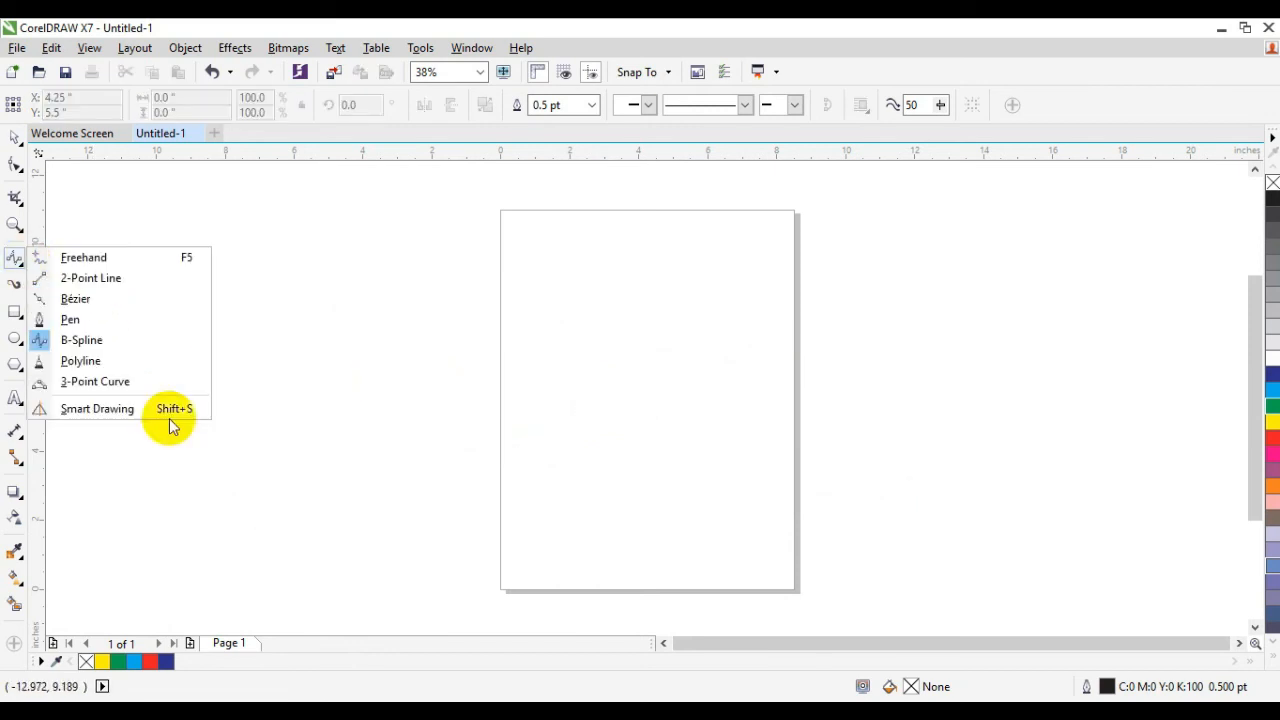
{"action": "left_click", "coordinate": [135, 364]}
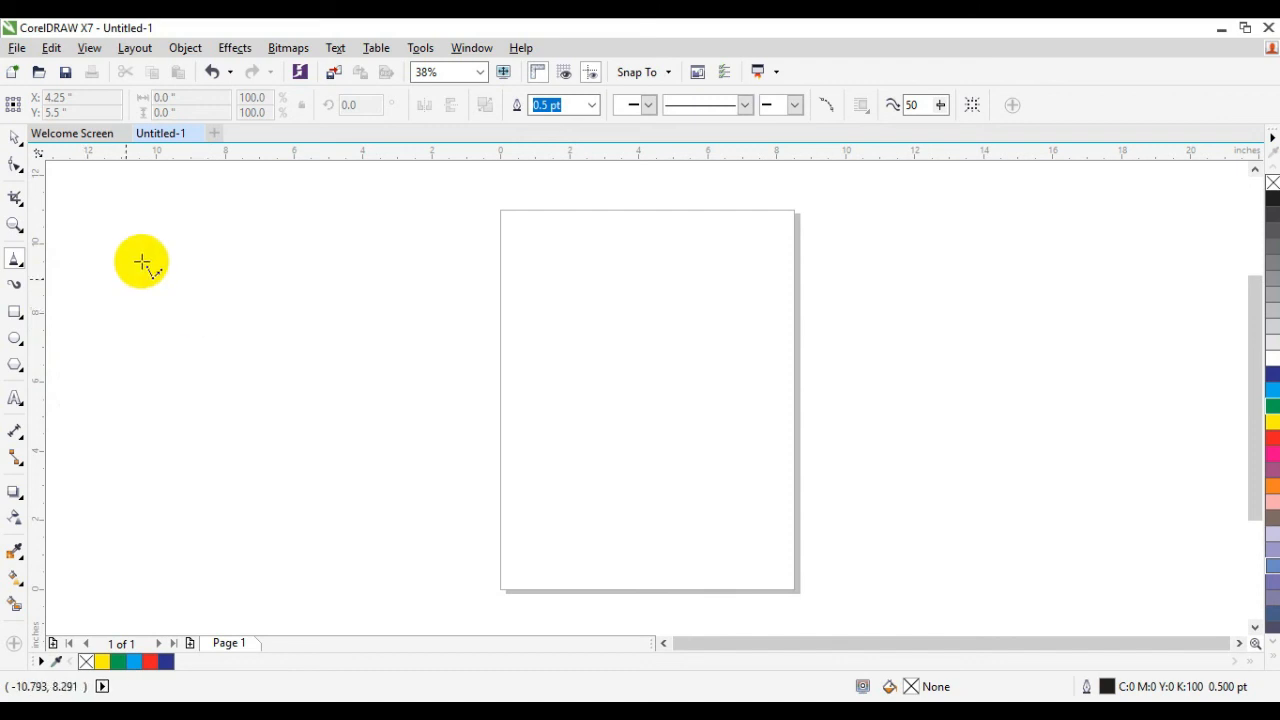
{"action": "mouse_move", "coordinate": [228, 281]}
{"action": "left_mouse_down"}
{"action": "mouse_move", "coordinate": [267, 316]}
{"action": "mouse_move", "coordinate": [341, 262]}
{"action": "mouse_move", "coordinate": [456, 333]}
{"action": "mouse_move", "coordinate": [640, 294]}
{"action": "mouse_move", "coordinate": [740, 367]}
{"action": "mouse_move", "coordinate": [884, 361]}
{"action": "mouse_move", "coordinate": [981, 335]}
{"action": "mouse_move", "coordinate": [1021, 308]}
{"action": "mouse_move", "coordinate": [992, 384]}
{"action": "mouse_move", "coordinate": [1106, 410]}
{"action": "mouse_move", "coordinate": [987, 467]}
{"action": "mouse_move", "coordinate": [955, 468]}
{"action": "mouse_move", "coordinate": [942, 439]}
{"action": "left_mouse_up"}
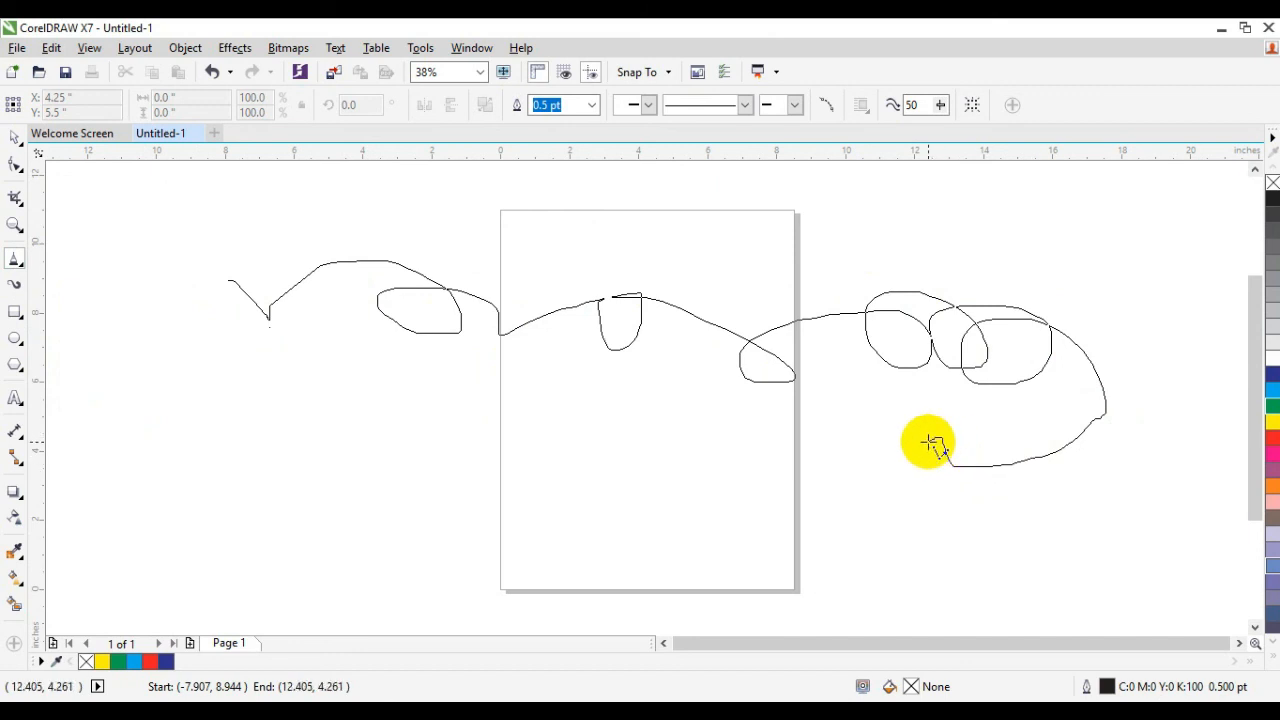
{"action": "left_click_drag", "start_coordinate": [916, 458], "coordinate": [916, 460]}
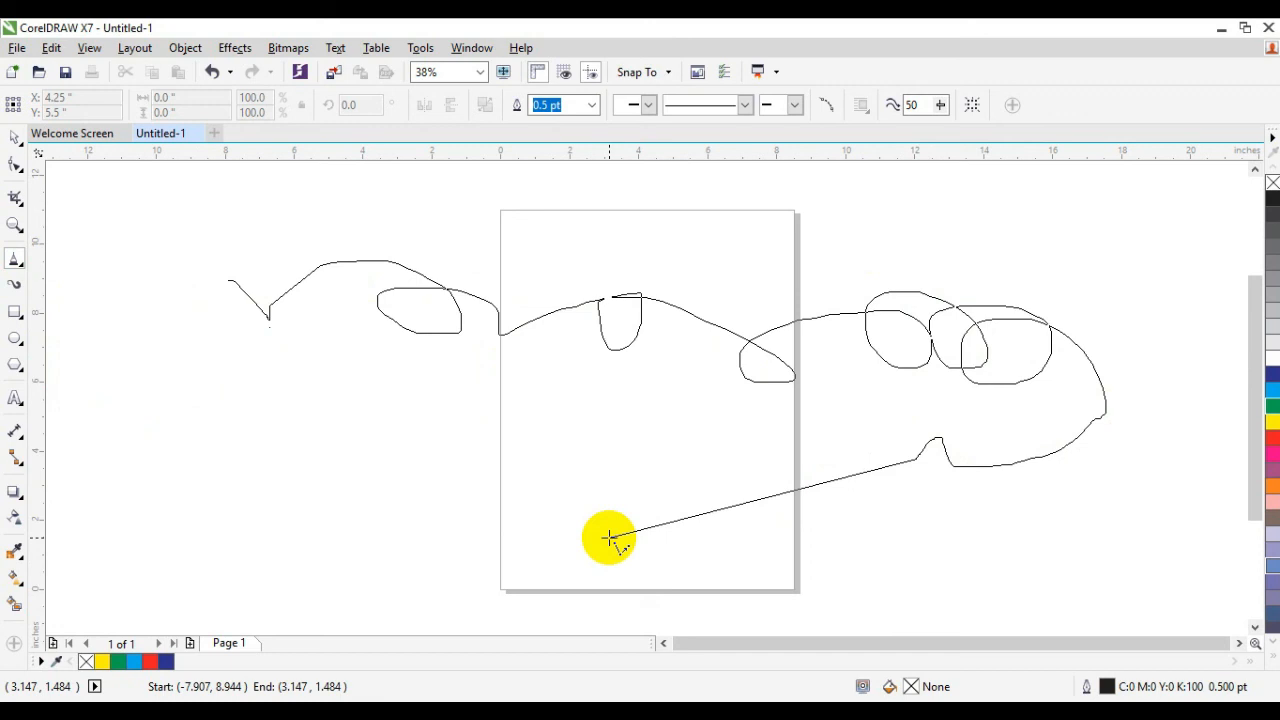
{"action": "left_click", "coordinate": [601, 541]}
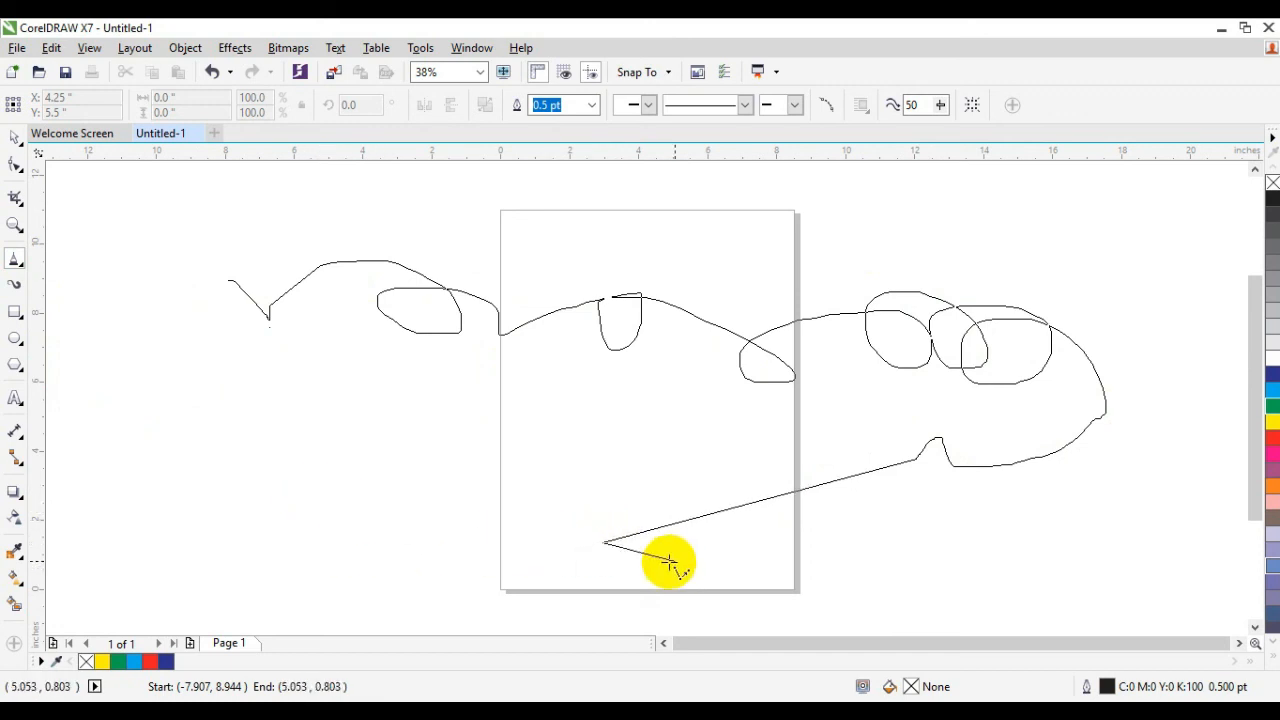
{"action": "mouse_move", "coordinate": [600, 531]}
{"action": "left_mouse_down"}
{"action": "mouse_move", "coordinate": [583, 469]}
{"action": "mouse_move", "coordinate": [375, 462]}
{"action": "mouse_move", "coordinate": [381, 472]}
{"action": "mouse_move", "coordinate": [232, 417]}
{"action": "mouse_move", "coordinate": [183, 396]}
{"action": "mouse_move", "coordinate": [149, 329]}
{"action": "mouse_move", "coordinate": [93, 342]}
{"action": "mouse_move", "coordinate": [99, 314]}
{"action": "mouse_move", "coordinate": [195, 259]}
{"action": "mouse_move", "coordinate": [346, 241]}
{"action": "mouse_move", "coordinate": [373, 213]}
{"action": "mouse_move", "coordinate": [550, 199]}
{"action": "mouse_move", "coordinate": [554, 221]}
{"action": "mouse_move", "coordinate": [685, 264]}
{"action": "mouse_move", "coordinate": [693, 254]}
{"action": "mouse_move", "coordinate": [762, 290]}
{"action": "mouse_move", "coordinate": [1025, 270]}
{"action": "mouse_move", "coordinate": [1210, 278]}
{"action": "mouse_move", "coordinate": [1219, 296]}
{"action": "mouse_move", "coordinate": [1140, 400]}
{"action": "mouse_move", "coordinate": [1086, 524]}
{"action": "mouse_move", "coordinate": [896, 560]}
{"action": "mouse_move", "coordinate": [840, 515]}
{"action": "left_mouse_up"}
{"action": "mouse_move", "coordinate": [540, 341]}
{"action": "left_mouse_down"}
{"action": "mouse_move", "coordinate": [590, 348]}
{"action": "mouse_move", "coordinate": [584, 369]}
{"action": "mouse_move", "coordinate": [460, 320]}
{"action": "left_mouse_up"}
{"action": "left_click_drag", "start_coordinate": [625, 352], "coordinate": [623, 354]}
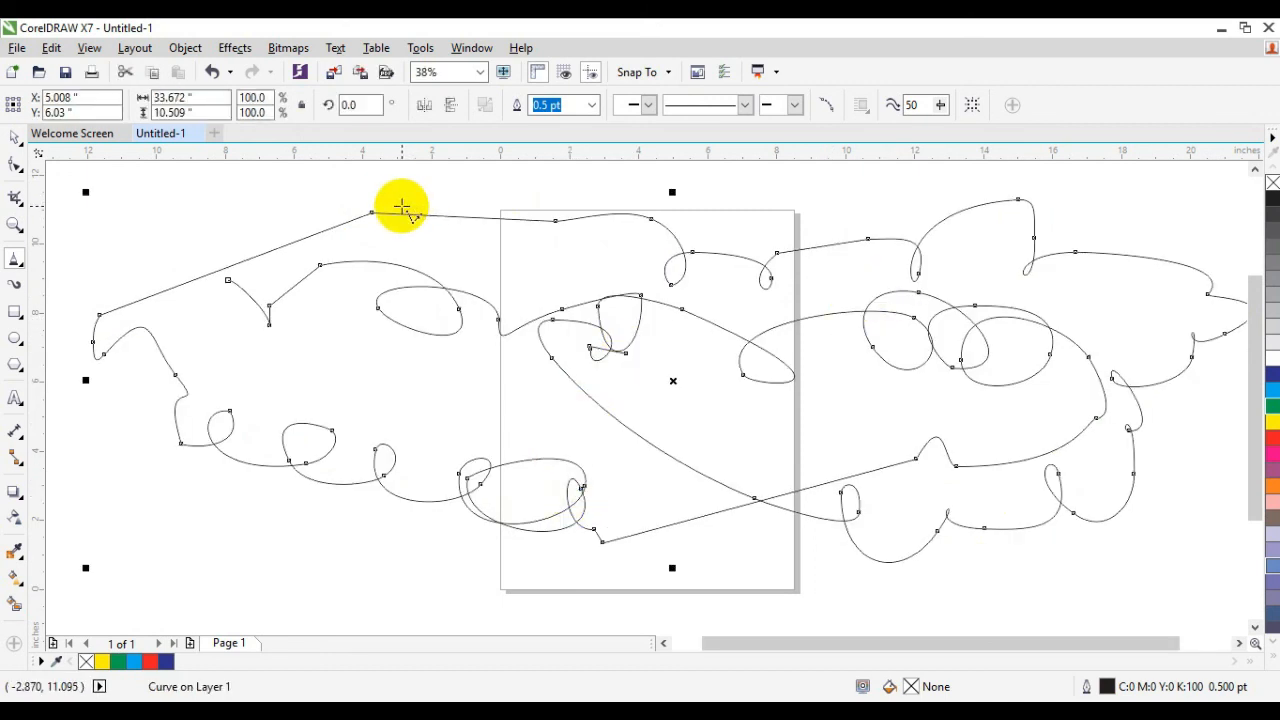
Delete the looping polyline curve and minimize the application window to show the desktop.
{"action": "key", "text": "Delete"}
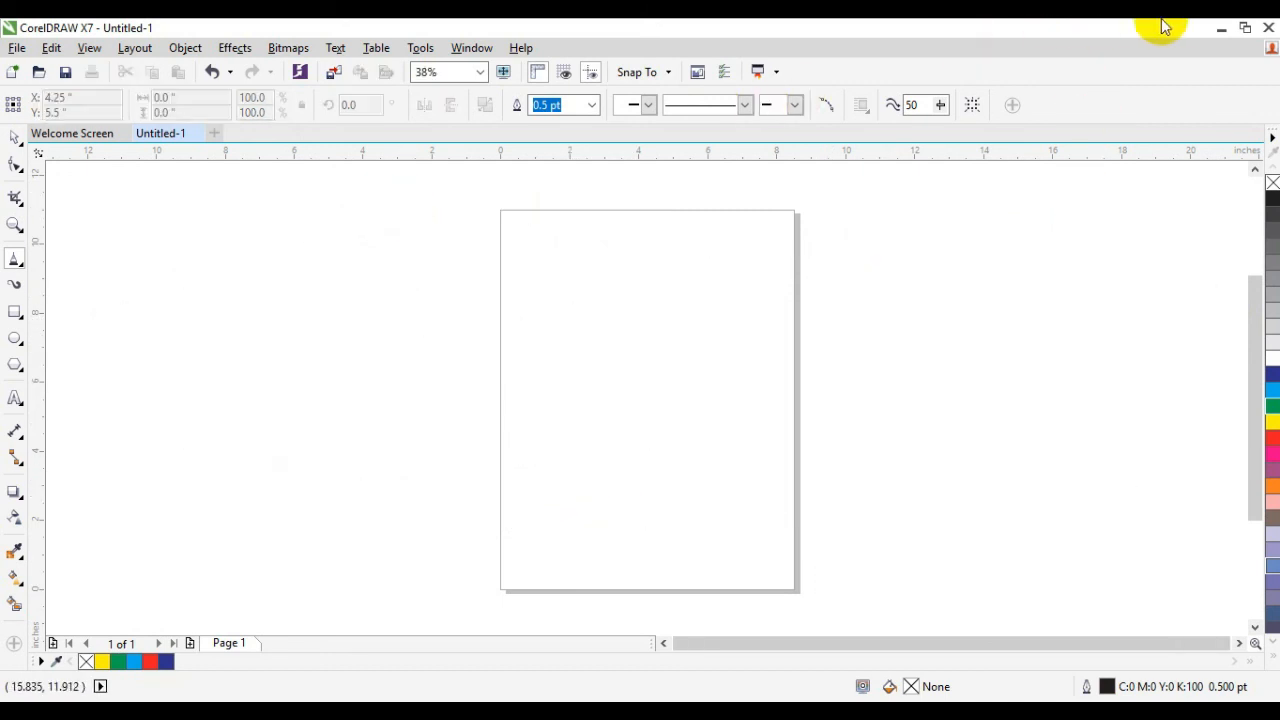
{"action": "left_click", "coordinate": [1220, 28]}
{"action": "left_click", "coordinate": [1172, 27]}
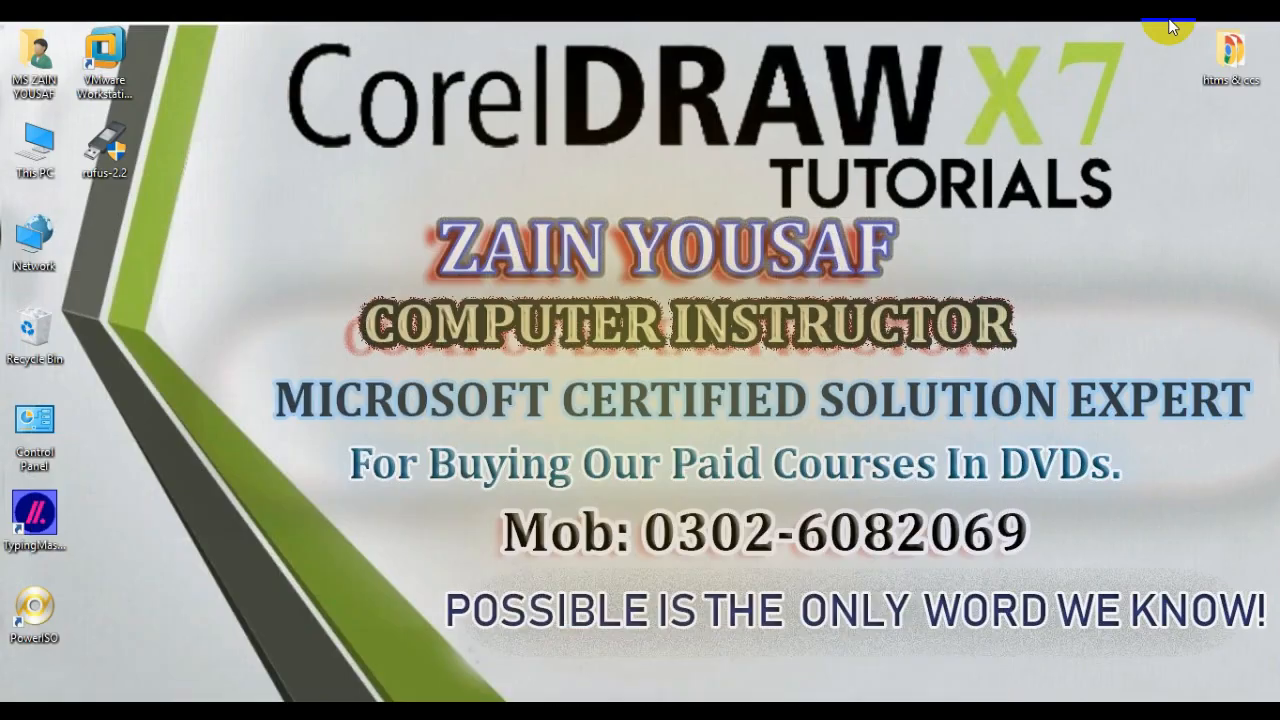